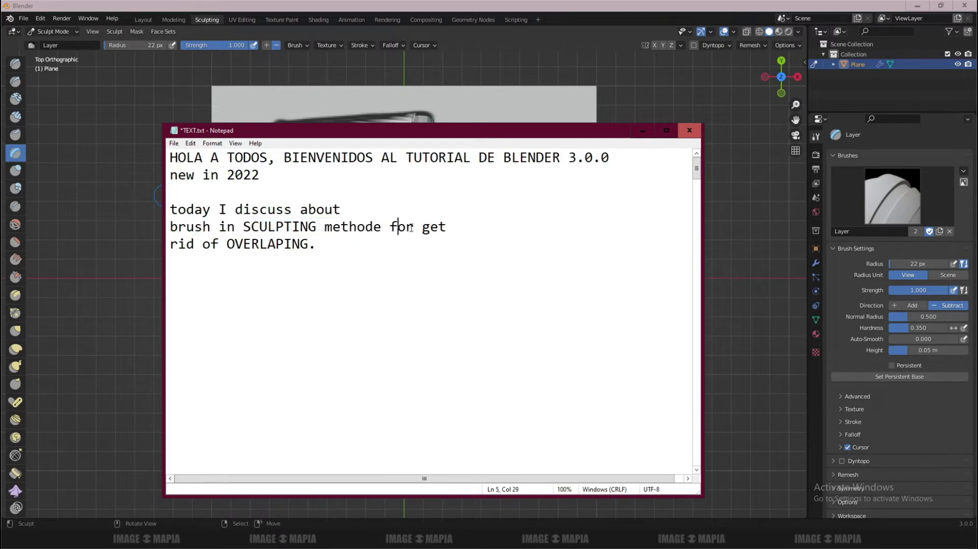
- Highlight the word OVERLAPING in the TEXT.txt note and shift the note window aside to uncover the sculpted frames
left_click_drag(175, 243, 234, 244)
left_click_drag(346, 135, 702, 151)
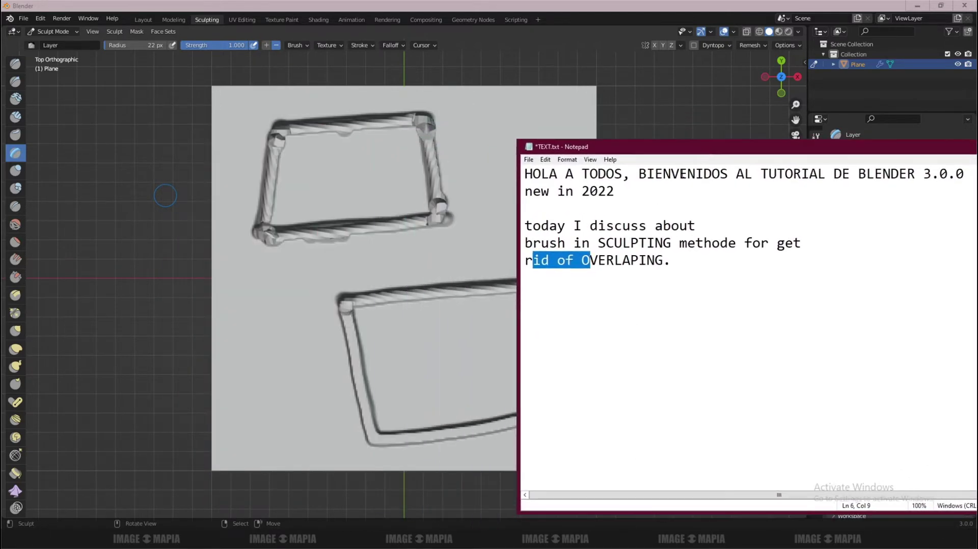
left_click(594, 271)
left_click_drag(671, 260, 582, 261)
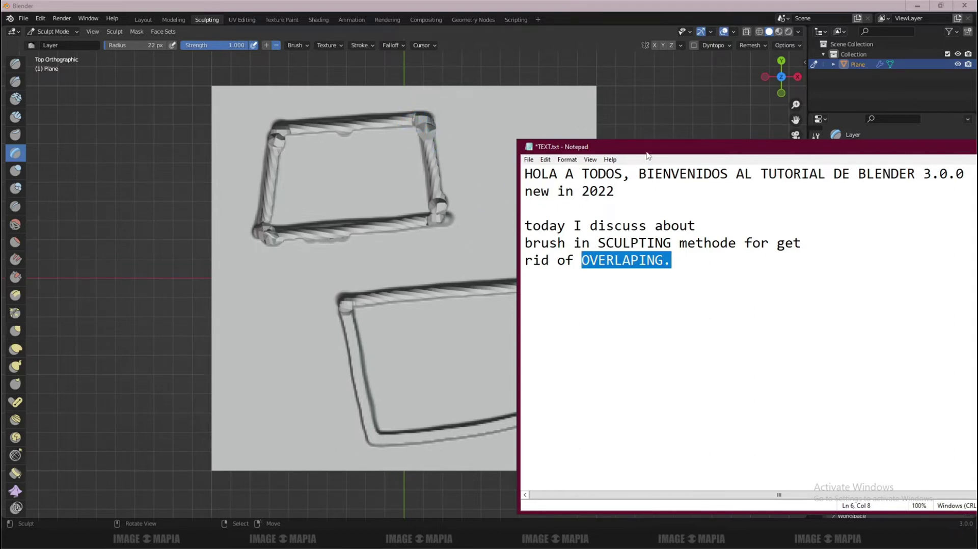
left_click_drag(647, 152, 702, 111)
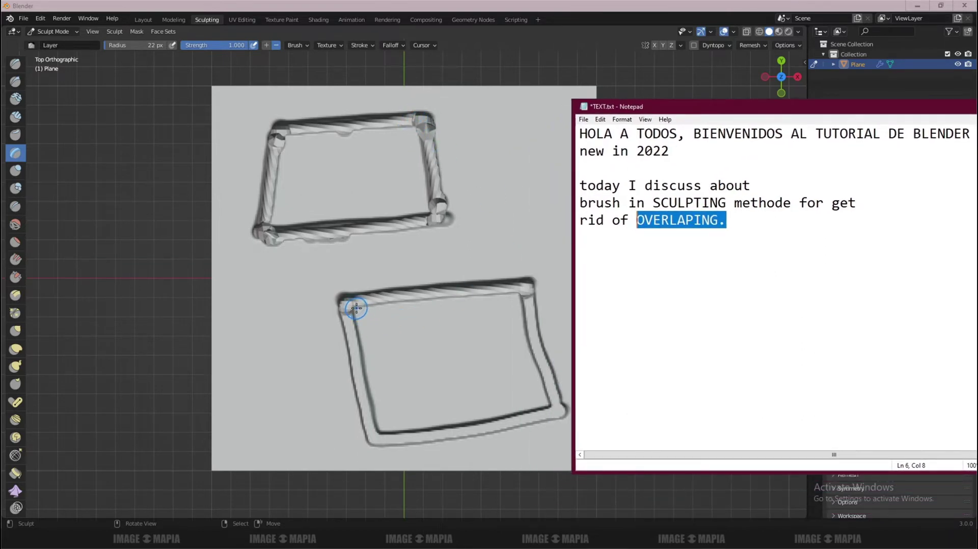
- Annotate the plane by circling and crossing out the upper frame's two overlapping right corners, and circling and check-marking the lower frame's upper-right corner
scroll(26, 452, "down", 10)
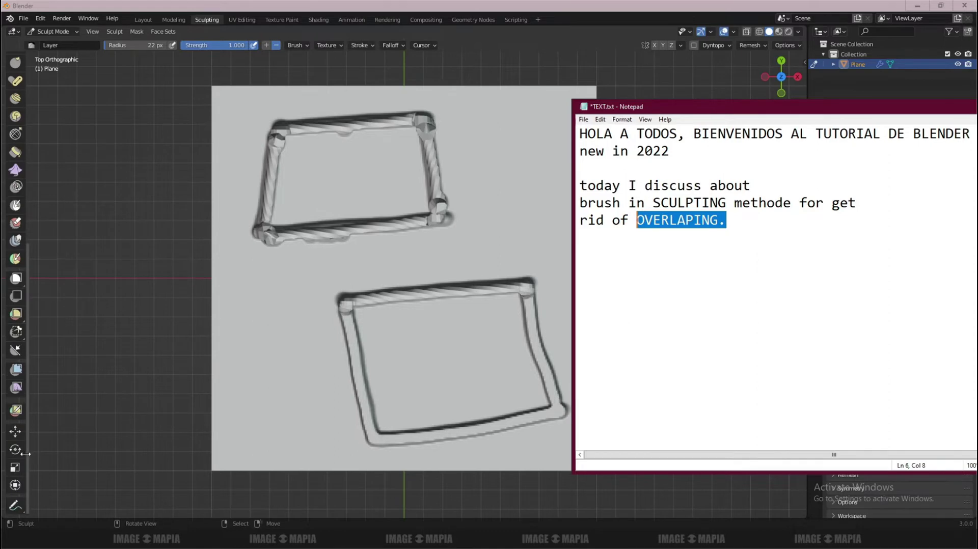
left_click(15, 505)
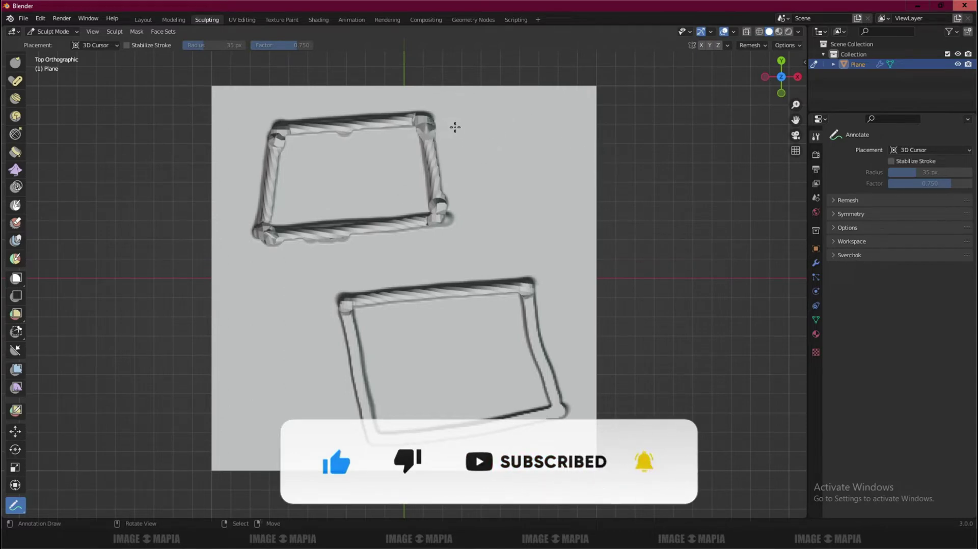
mouse_move(455, 127)
left_mouse_down()
mouse_move(426, 100)
mouse_move(402, 139)
mouse_move(411, 137)
left_mouse_up()
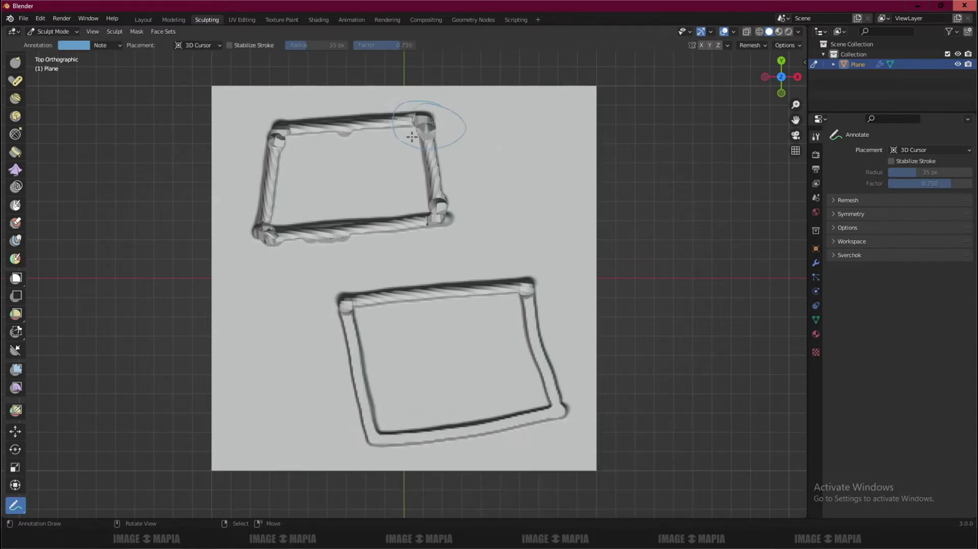
mouse_move(457, 197)
left_mouse_down()
mouse_move(480, 216)
mouse_move(428, 202)
left_mouse_up()
mouse_move(544, 268)
left_mouse_down()
mouse_move(541, 311)
mouse_move(556, 294)
mouse_move(537, 285)
mouse_move(612, 230)
left_mouse_up()
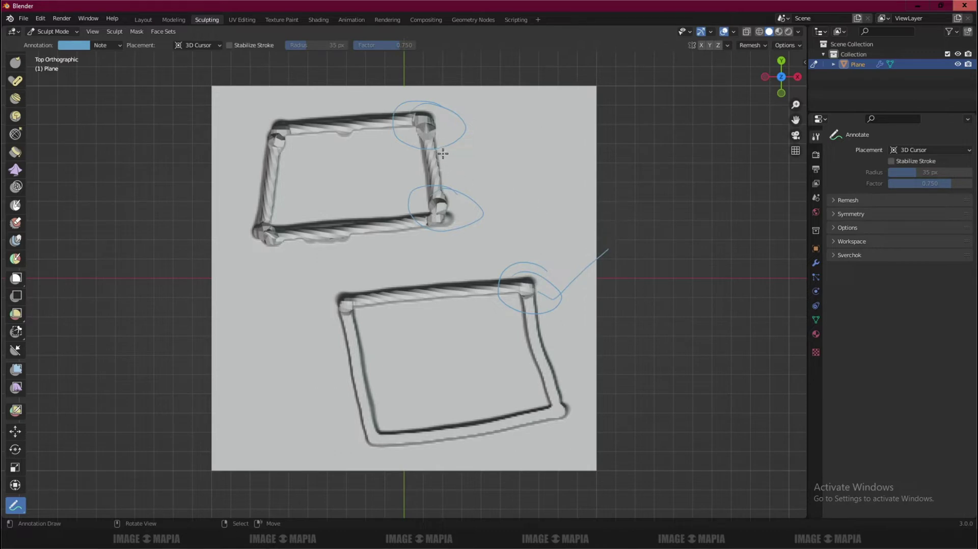
mouse_move(446, 145)
left_mouse_down()
mouse_move(463, 113)
mouse_move(460, 135)
mouse_move(473, 149)
left_mouse_up()
mouse_move(452, 213)
left_mouse_down()
mouse_move(483, 191)
mouse_move(499, 224)
left_mouse_up()
- Switch to the Notepad note, highlight the word OVERLAPING again, and return to Blender
key("alt+Tab")
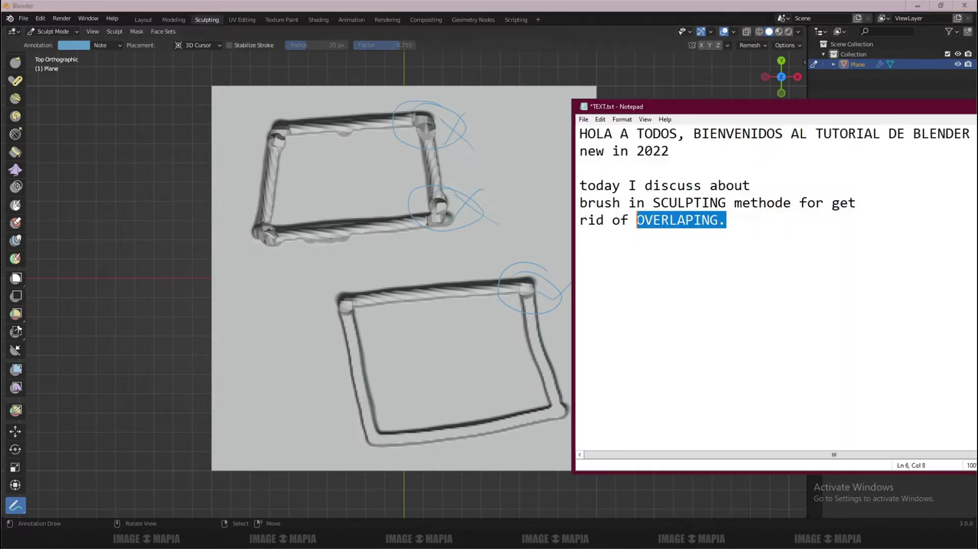
left_click_drag(746, 226, 638, 224)
left_click(355, 12)
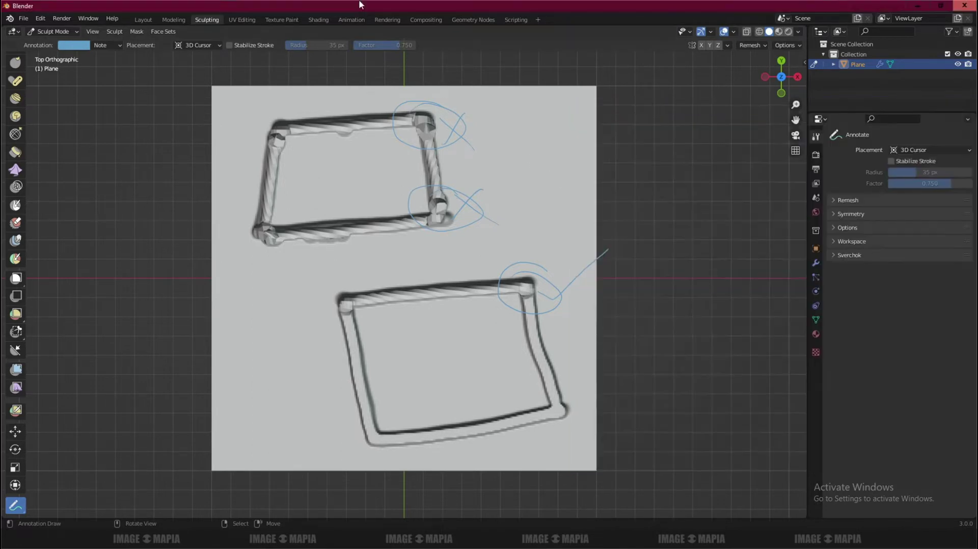
double_click(447, 5)
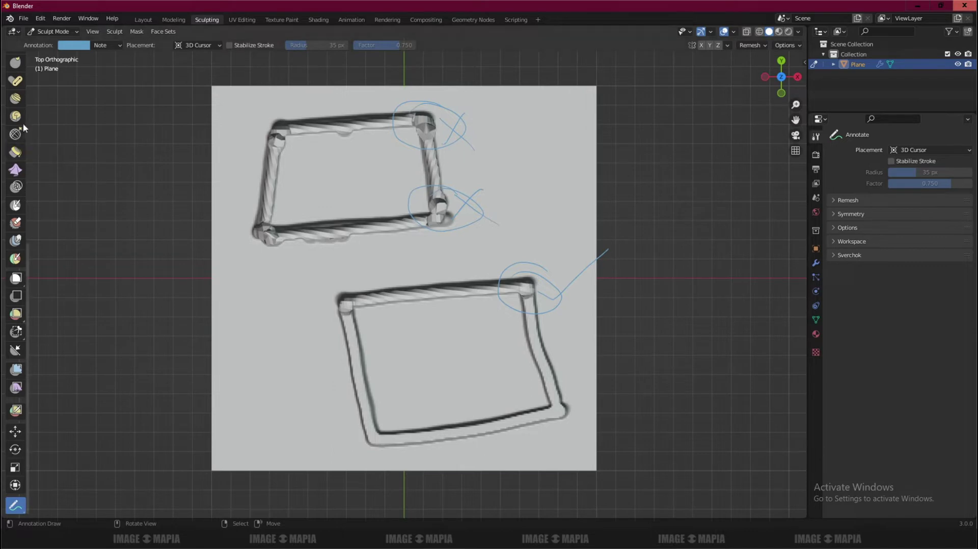
- Draw an annotation arrow pointing at the Layer brush
scroll(20, 118, "up", 8)
scroll(20, 118, "up", 6)
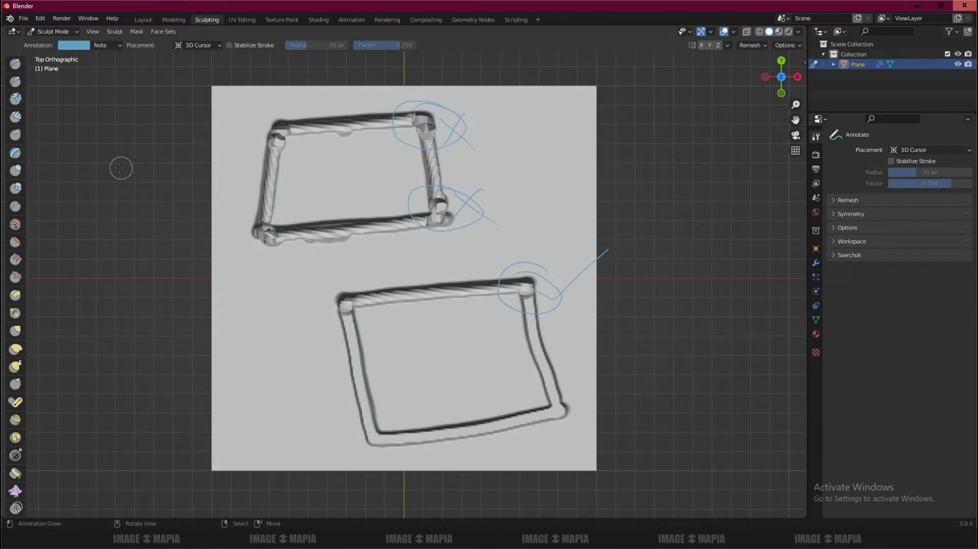
mouse_move(116, 171)
left_mouse_down()
mouse_move(32, 153)
mouse_move(49, 168)
left_mouse_up()
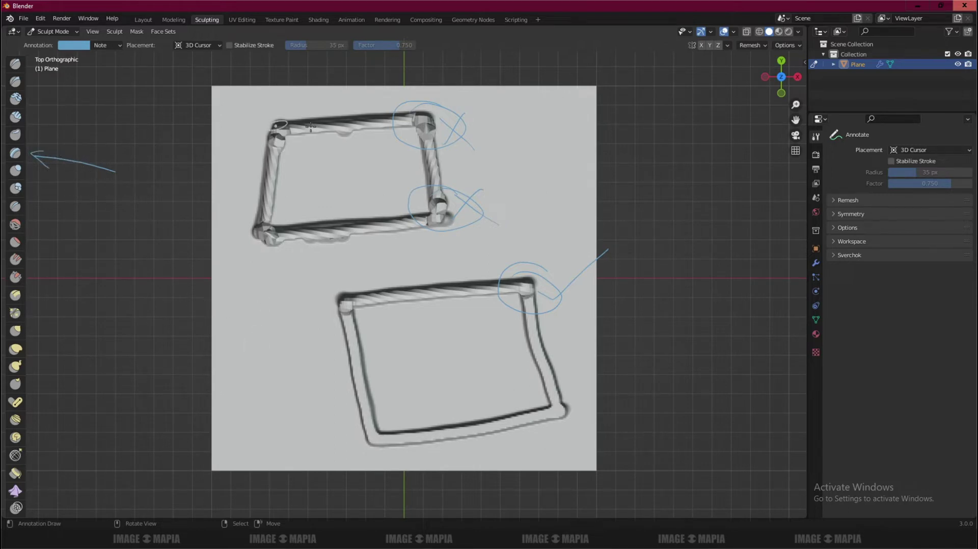
- Erase all annotation strokes around the frame corners and beside the Layer brush
mouse_move(443, 110)
left_mouse_down("ctrl")
mouse_move(367, 123)
mouse_move(465, 132)
mouse_move(518, 170)
mouse_move(395, 212)
mouse_move(586, 261)
mouse_move(555, 244)
mouse_move(550, 316)
mouse_move(494, 307)
left_mouse_up("ctrl")
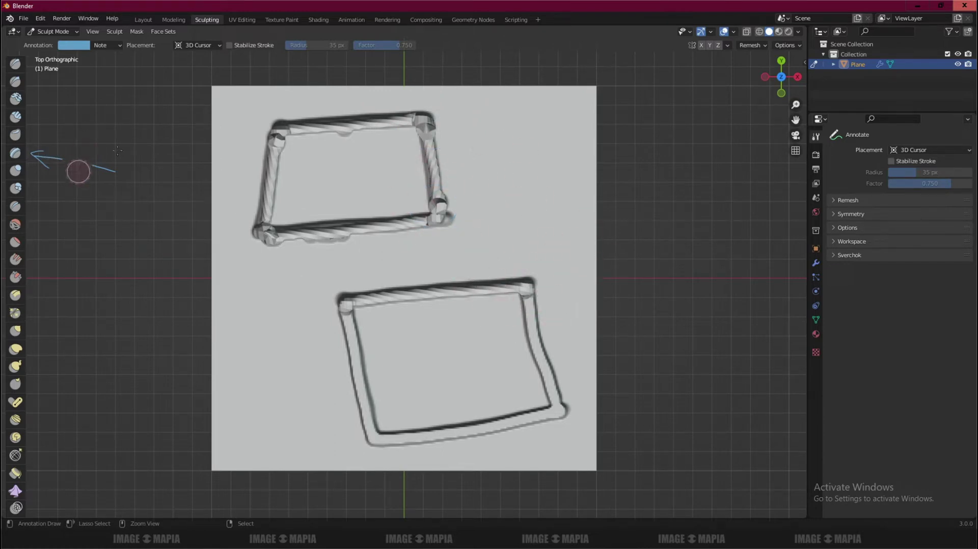
left_click_drag(71, 183, 10, 162, "ctrl")
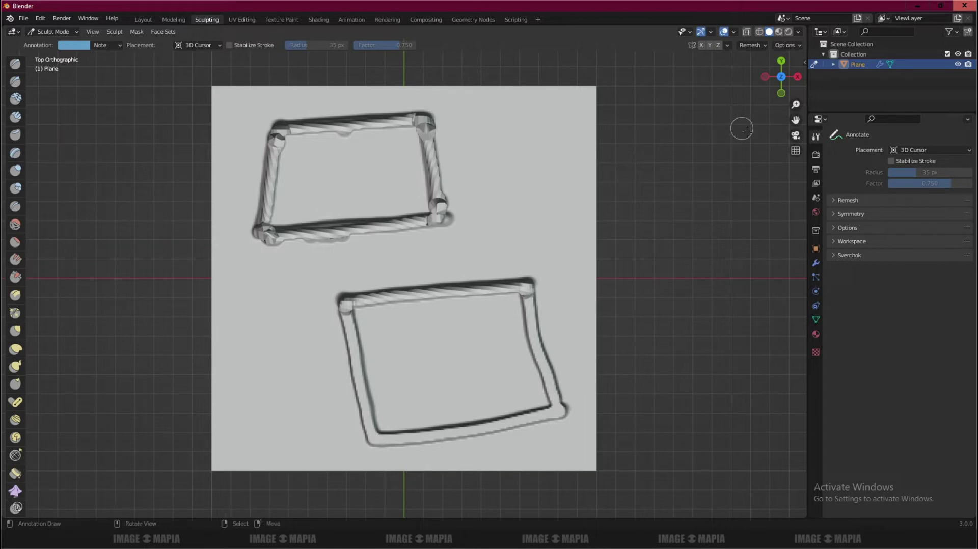
- Enable the Screencast Keys display in the sculpting viewport
key("n")
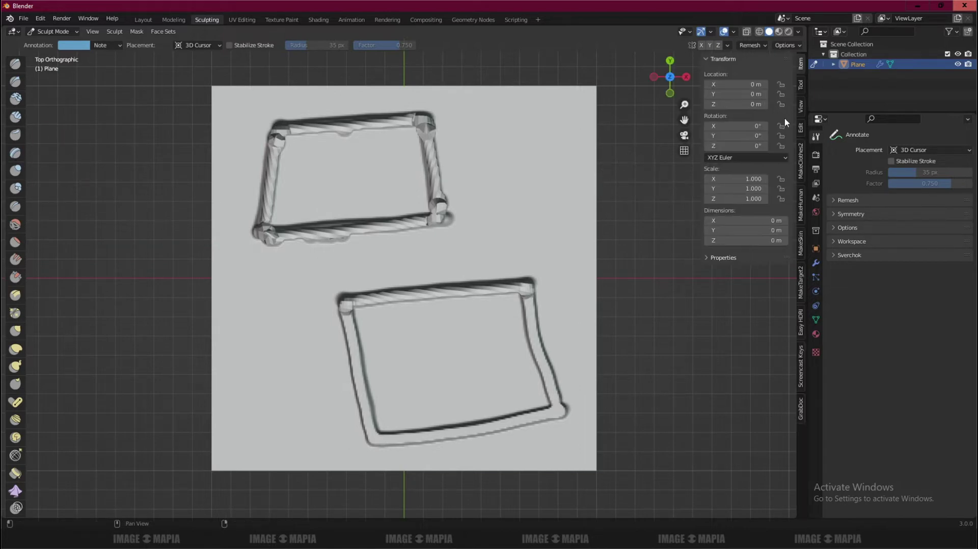
left_click(802, 365)
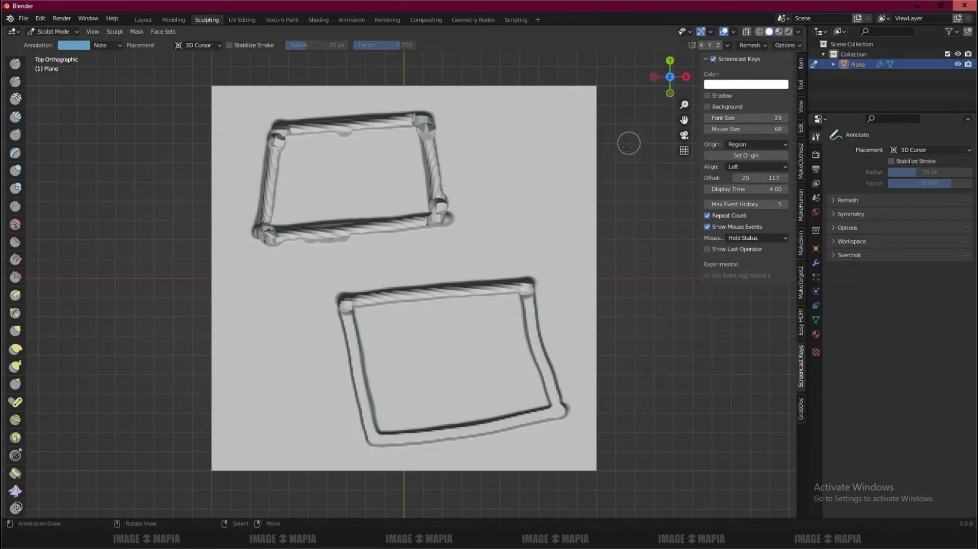
key("n")
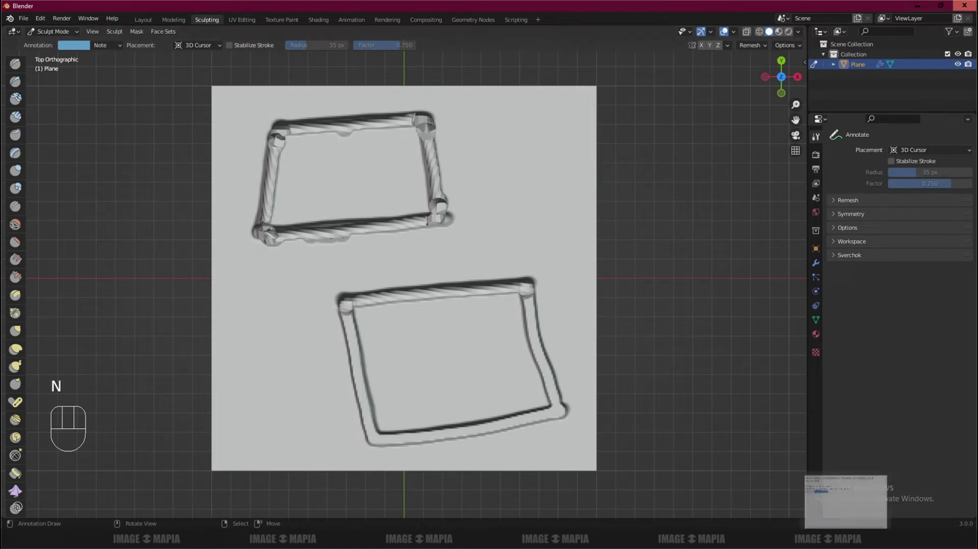
- Switch to the Notepad note and add the lines "when I use LAYER brush tools" and "let start" below the existing text
left_click(845, 500)
left_click(737, 243)
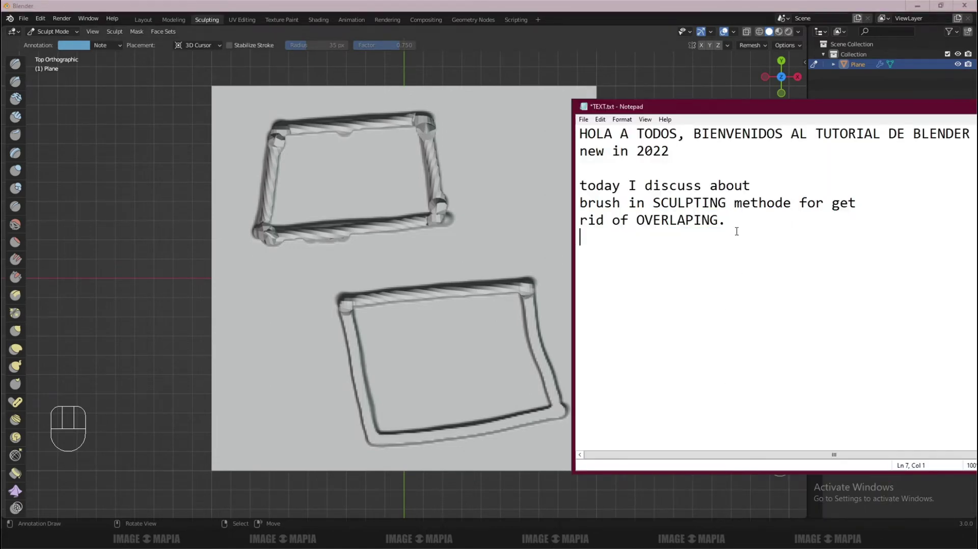
type("when I use LAYER")
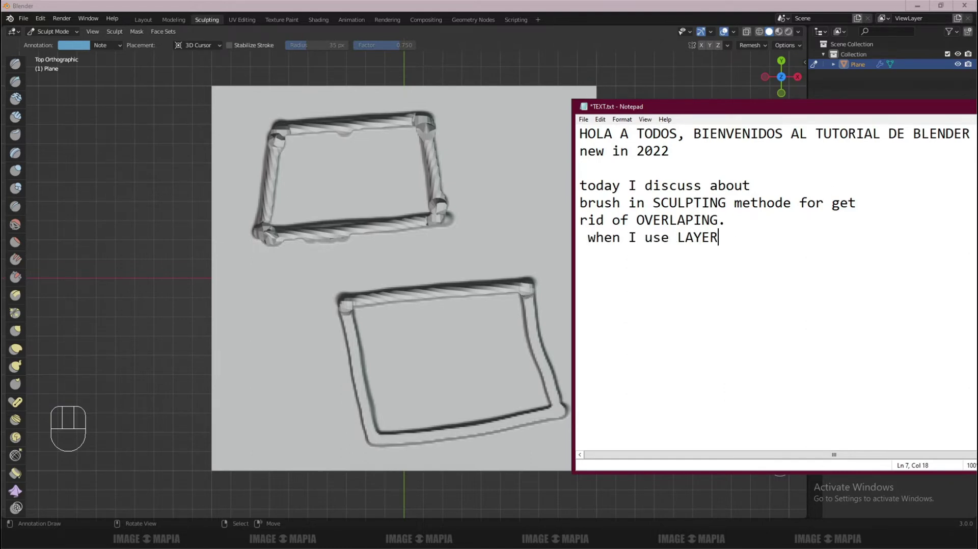
type(" brush tools")
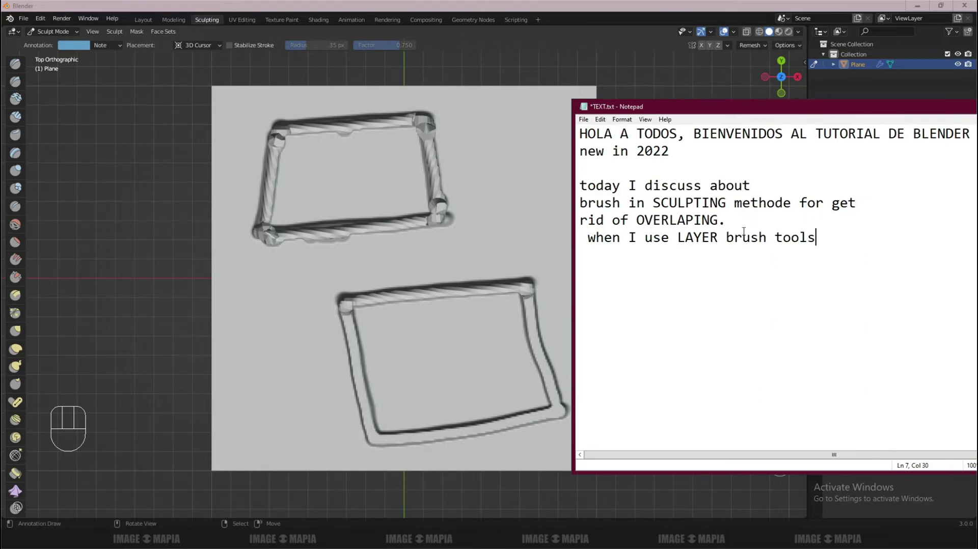
left_click_drag(726, 111, 630, 104)
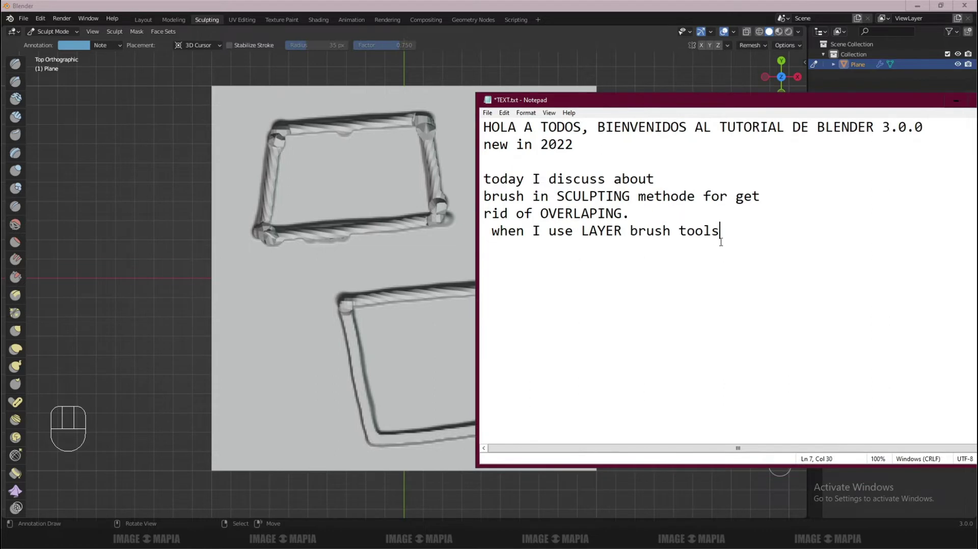
key("Return")
type("let start")
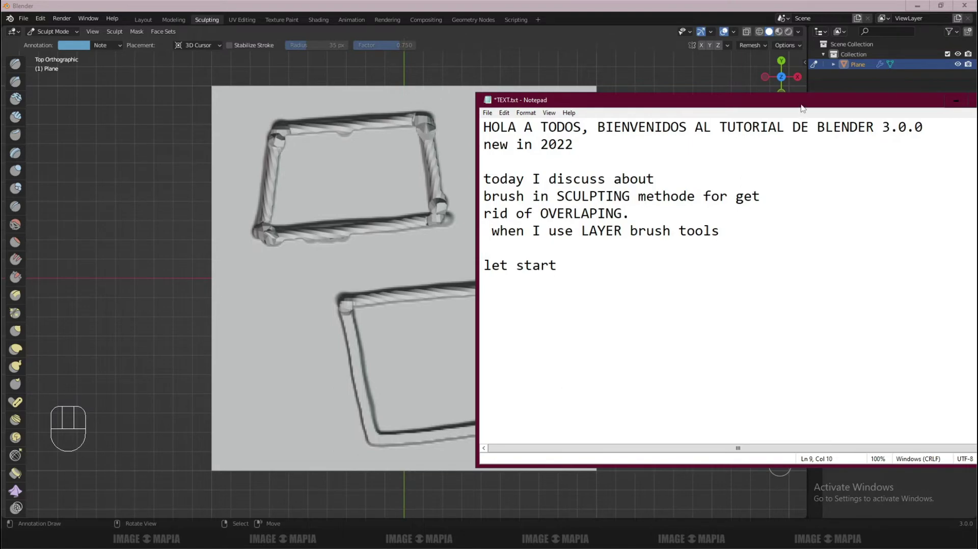
left_click_drag(802, 108, 716, 107)
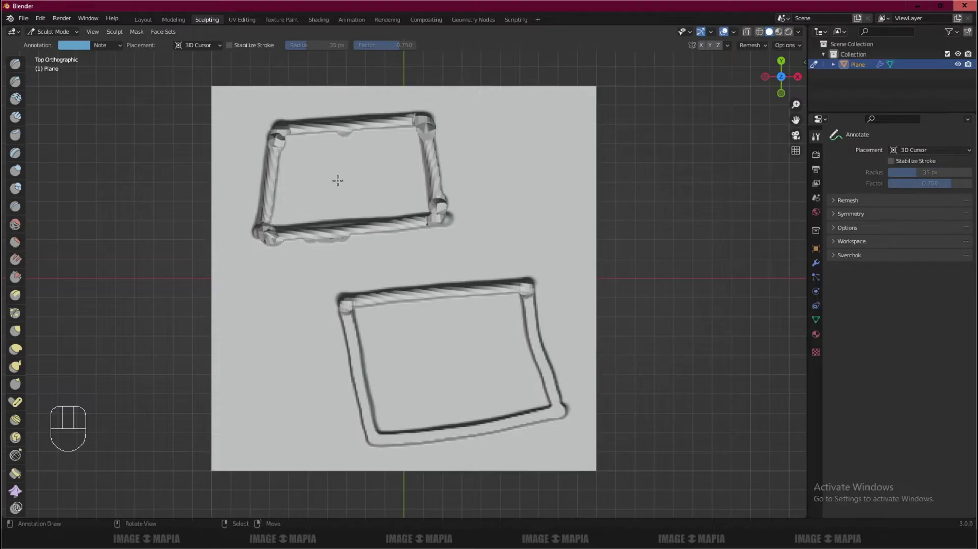
- Change to the Layout workspace and hide the sculpted Plane object in the viewport
left_click(144, 19)
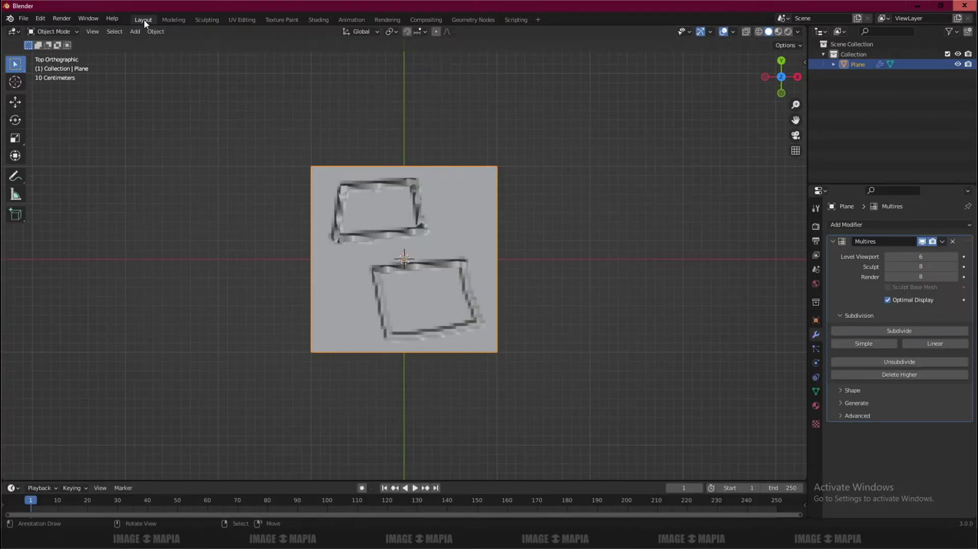
scroll(432, 289, "down", 3)
scroll(435, 293, "up", 6)
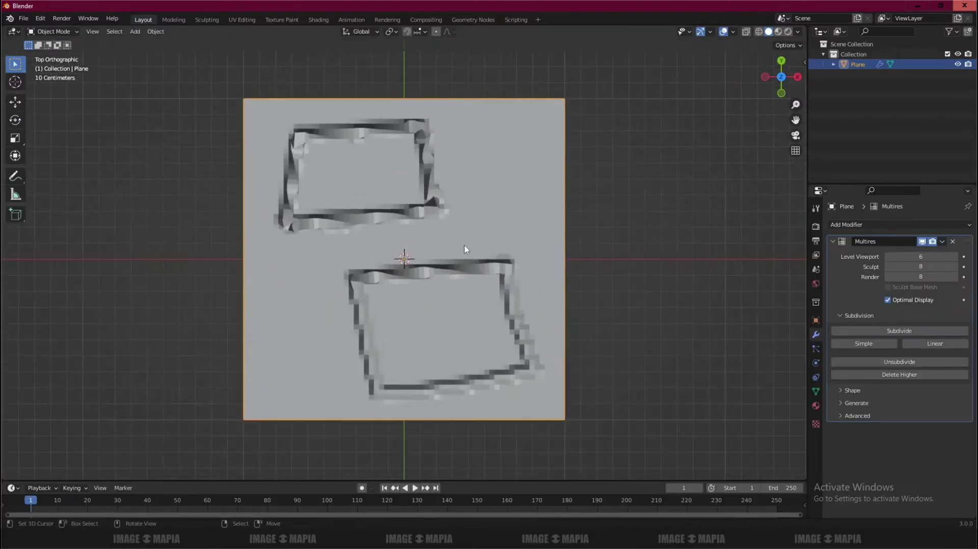
left_click(958, 65)
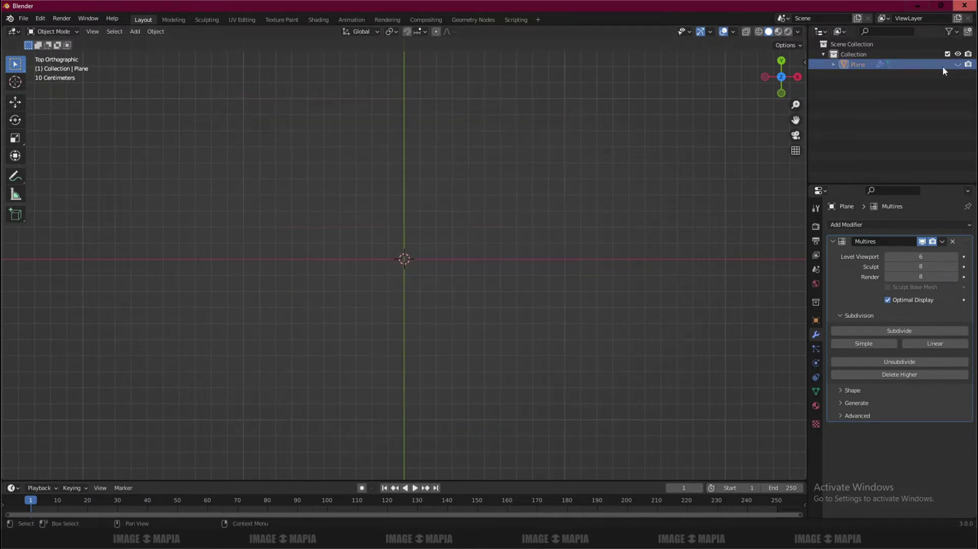
- Add the line "add plane>add multires modifier>" to the Notepad note, and minimise the note to return to Blender
key("alt+Tab")
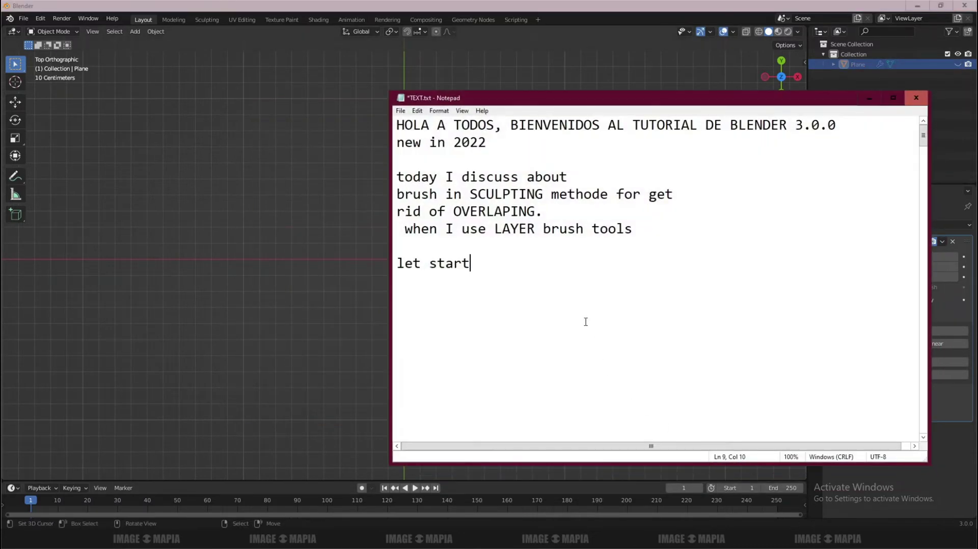
key("Return")
type("add pla")
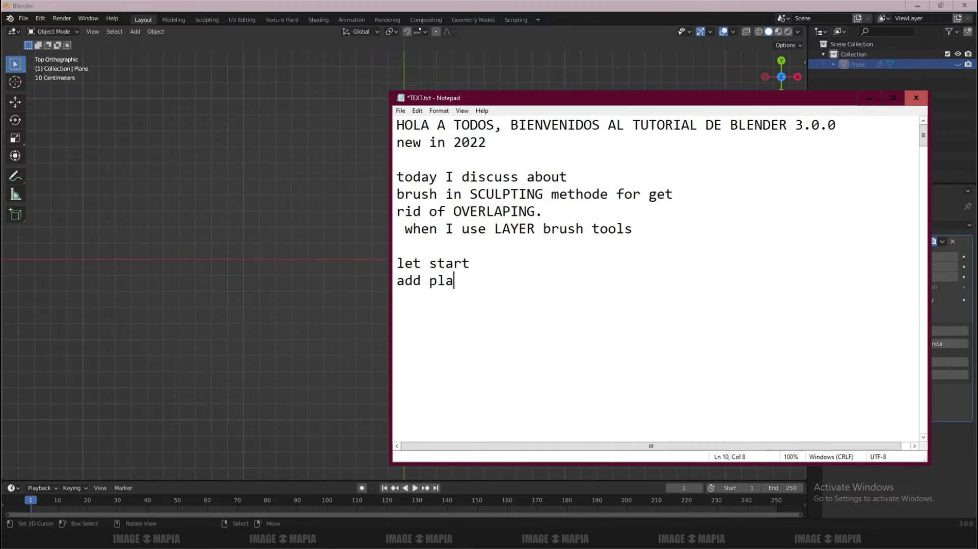
type("ne>add multi")
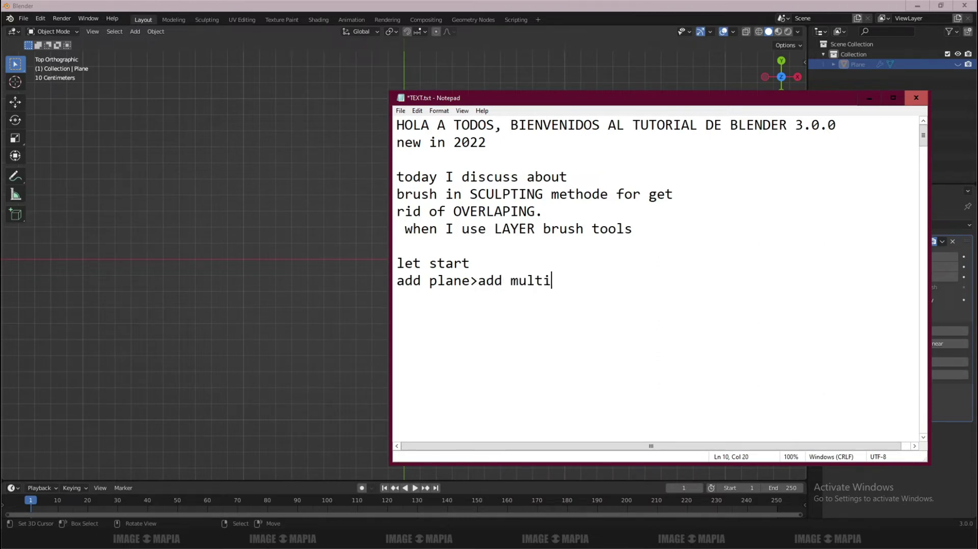
type("res modif")
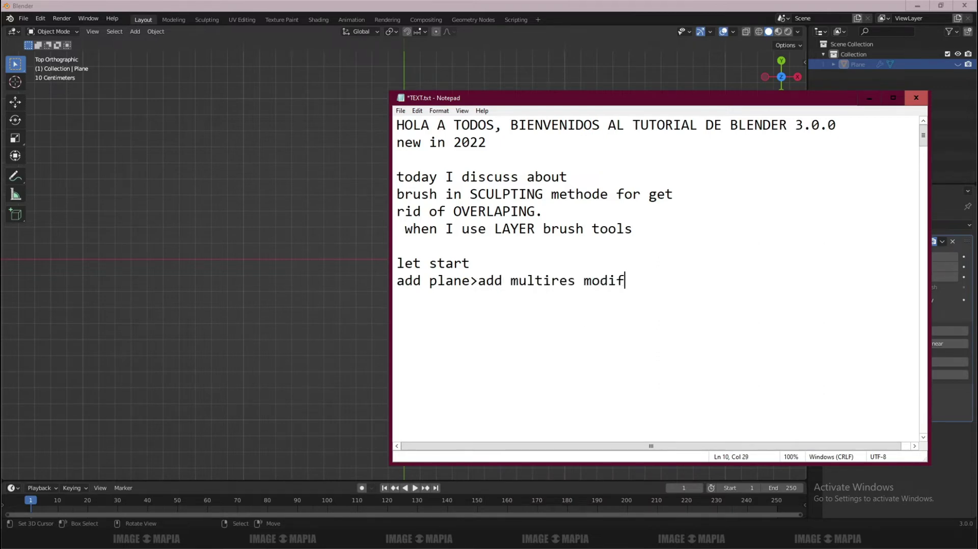
type("ier>")
left_click(869, 97)
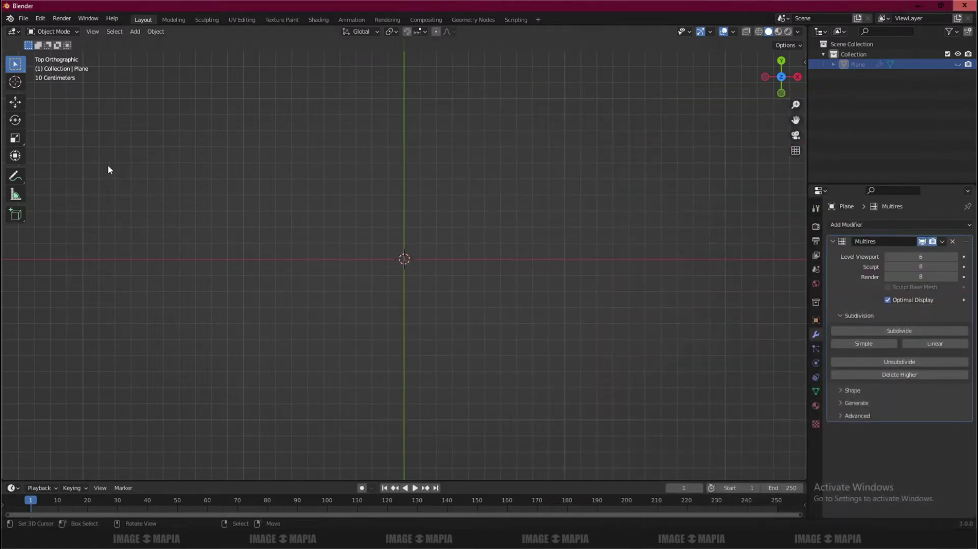
- Add a new plane mesh at the scene's origin
left_click(133, 32)
mouse_move(153, 43)
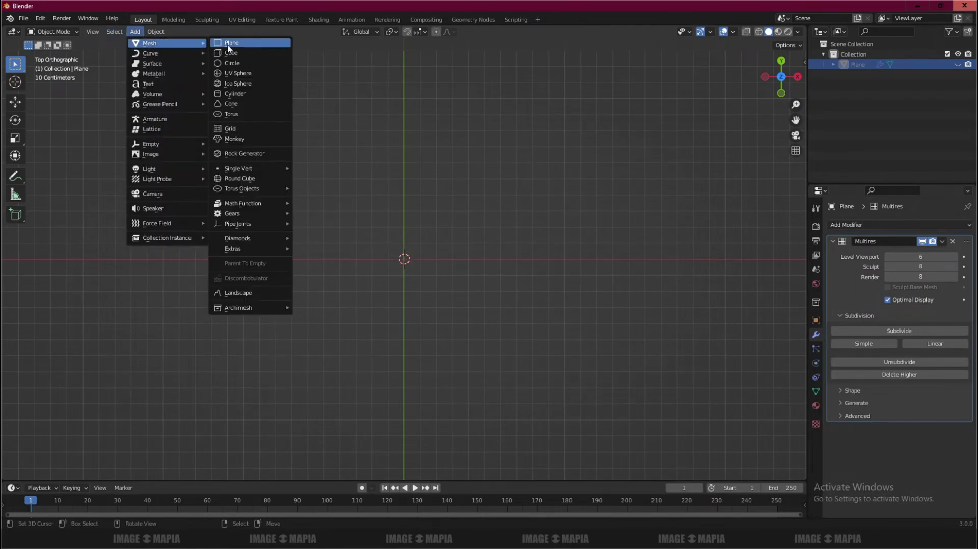
left_click(229, 44)
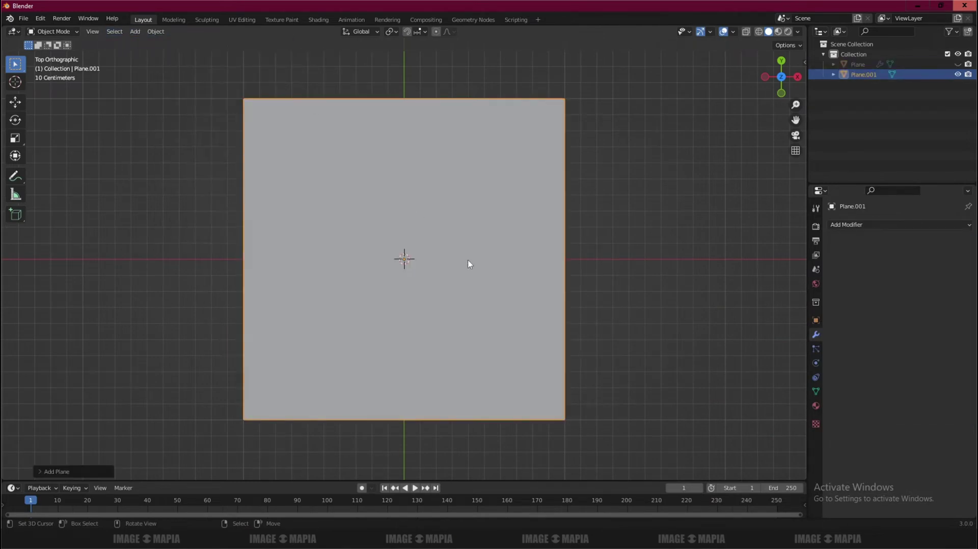
scroll(468, 264, "down", 3)
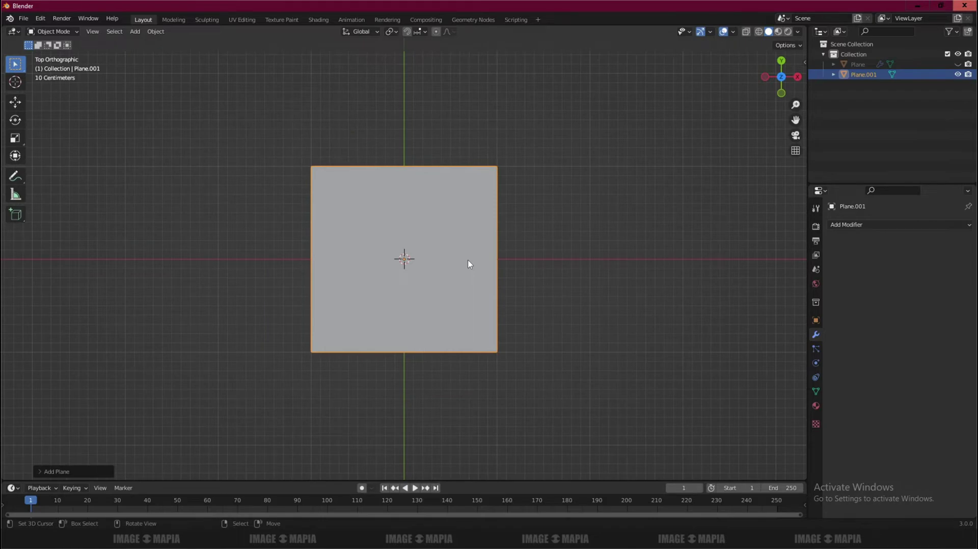
- Reactivate the Screencast Keys overlay in the 3D viewport
key("n")
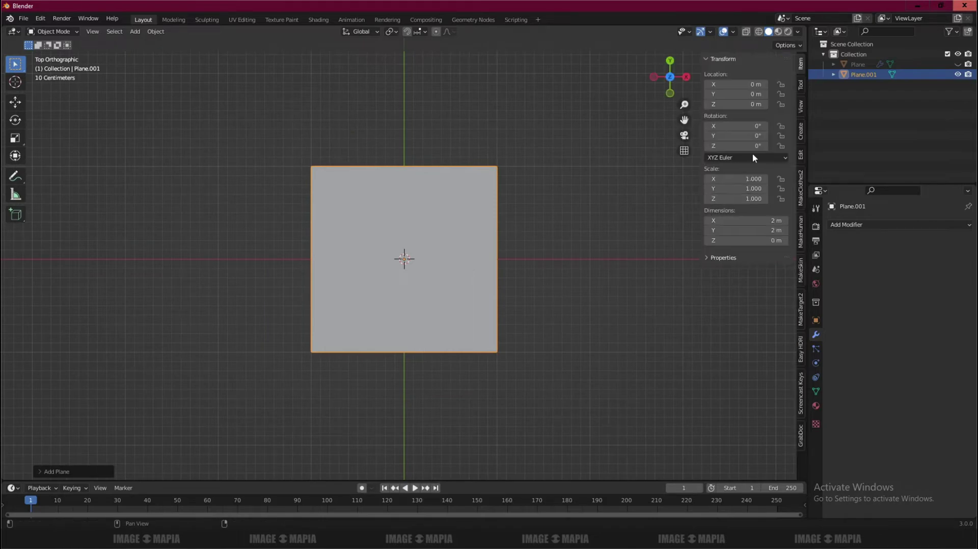
left_click(802, 403)
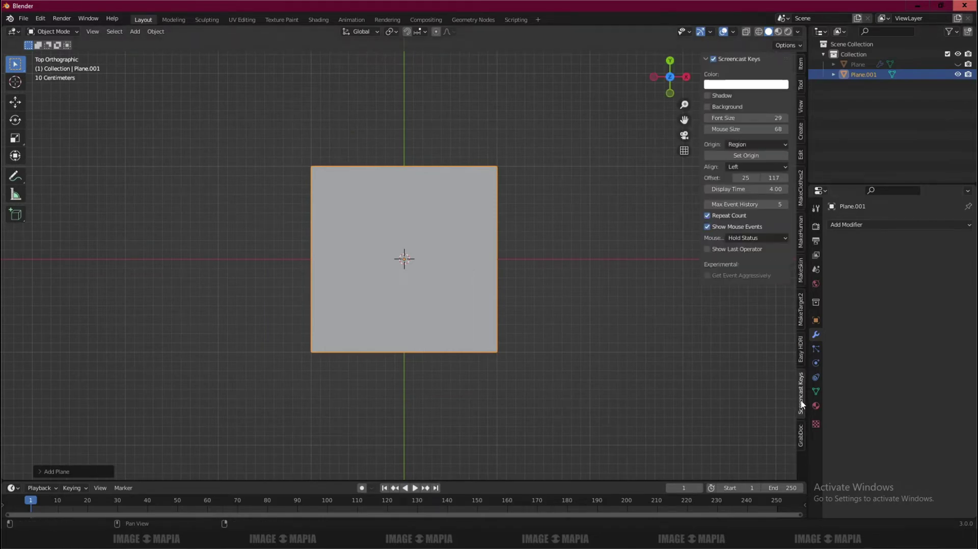
key("n")
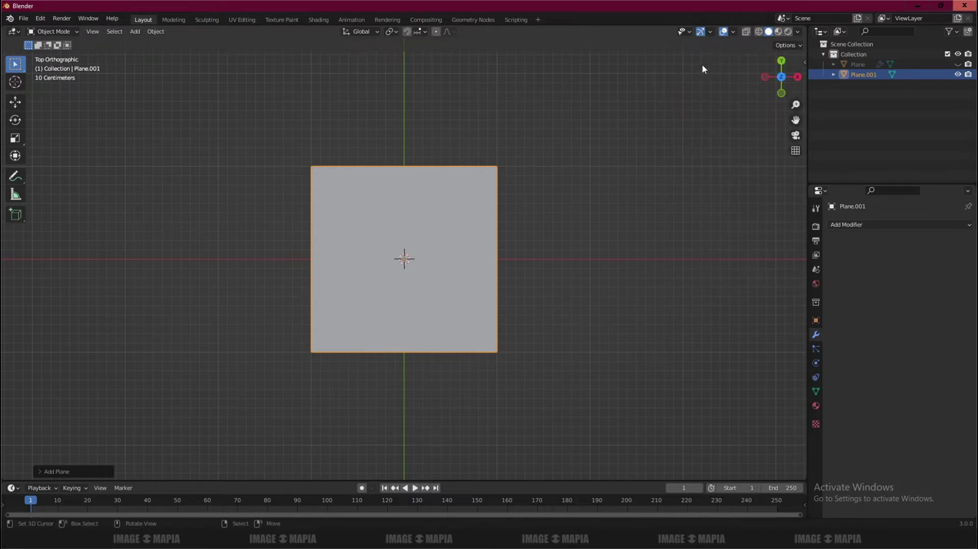
scroll(312, 361, "down", 2)
scroll(312, 362, "up", 3)
scroll(312, 361, "down", 1)
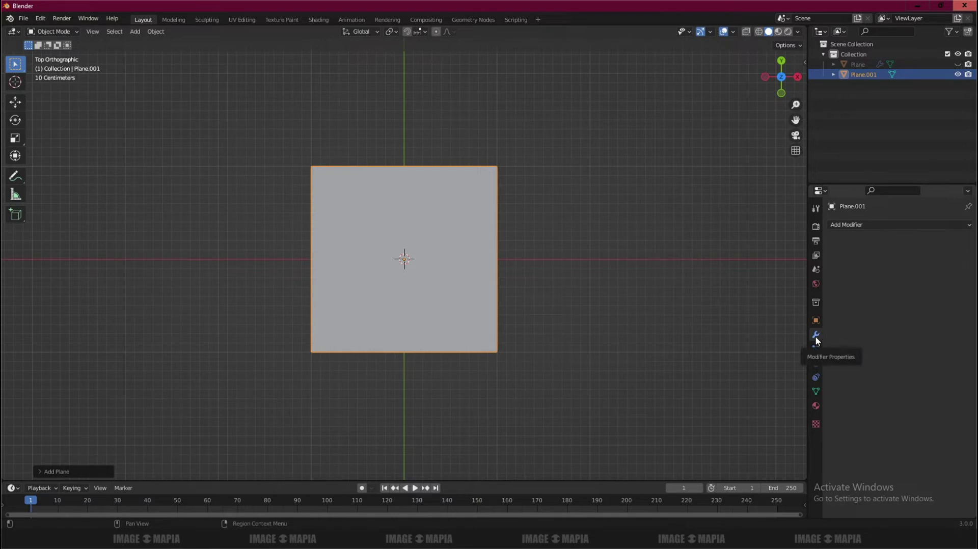
key("n")
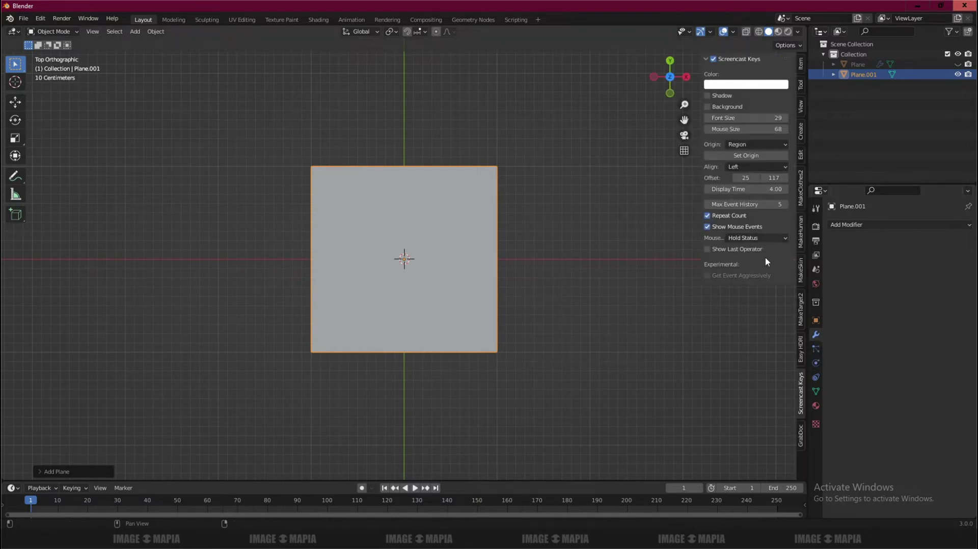
left_click(713, 59)
key("n")
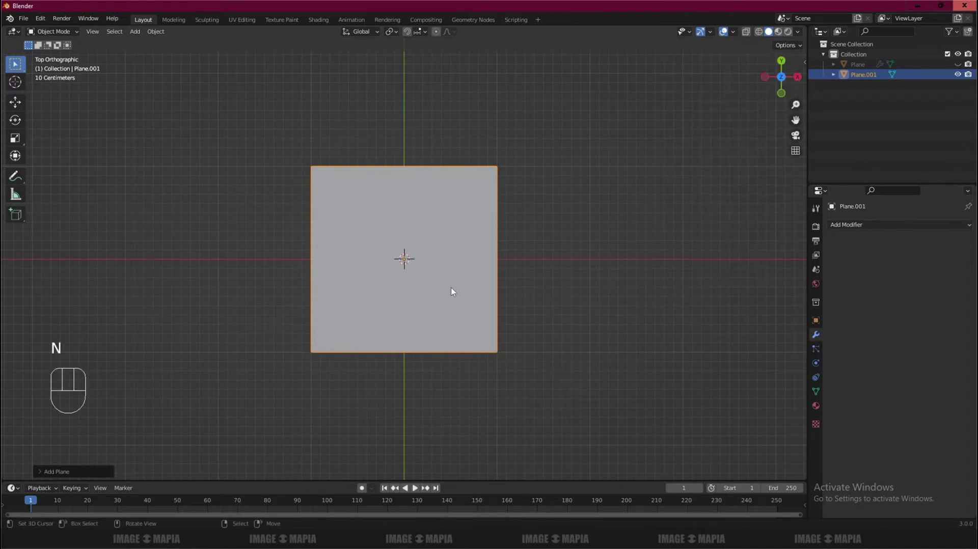
scroll(451, 287, "up", 1)
scroll(450, 286, "down", 1)
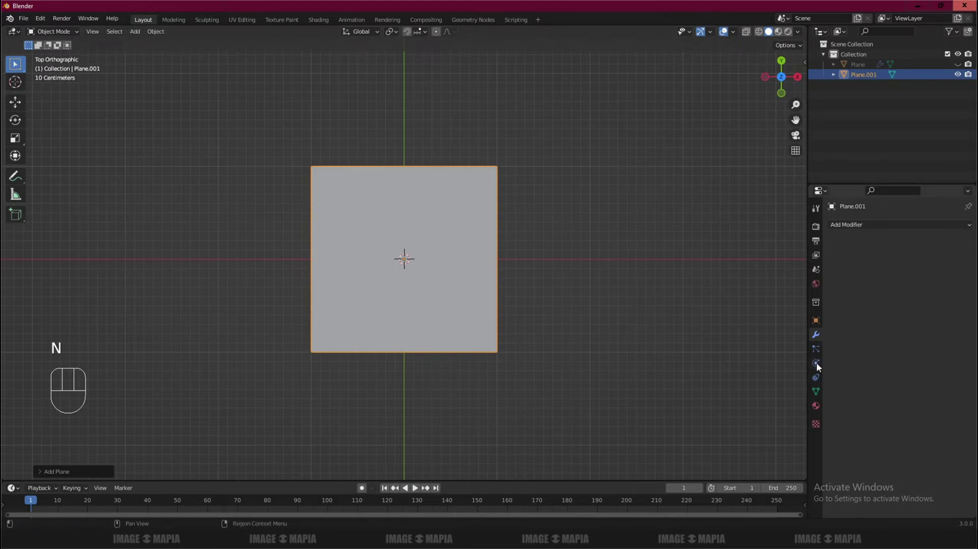
- Add a Multiresolution modifier to the new plane and subdivide it to level 4
left_click(861, 227)
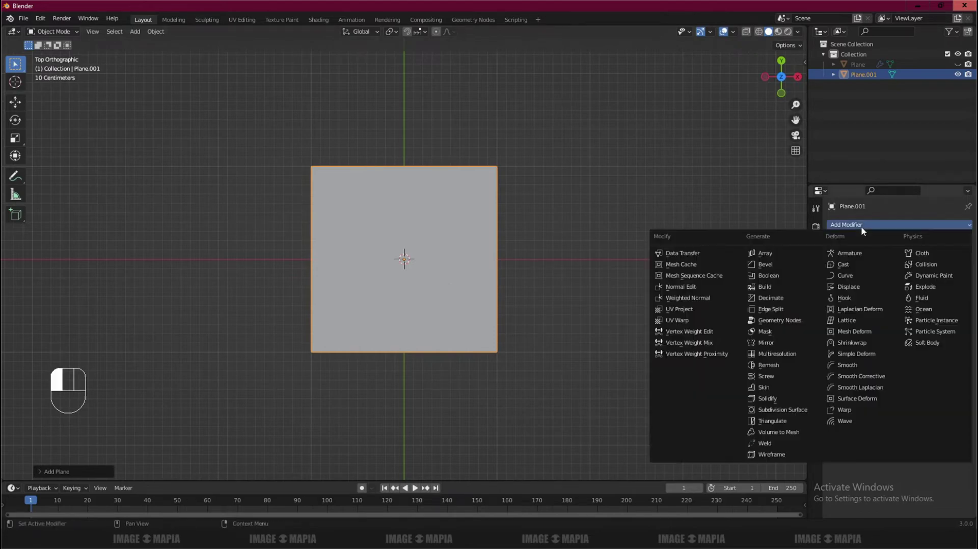
left_click(782, 355)
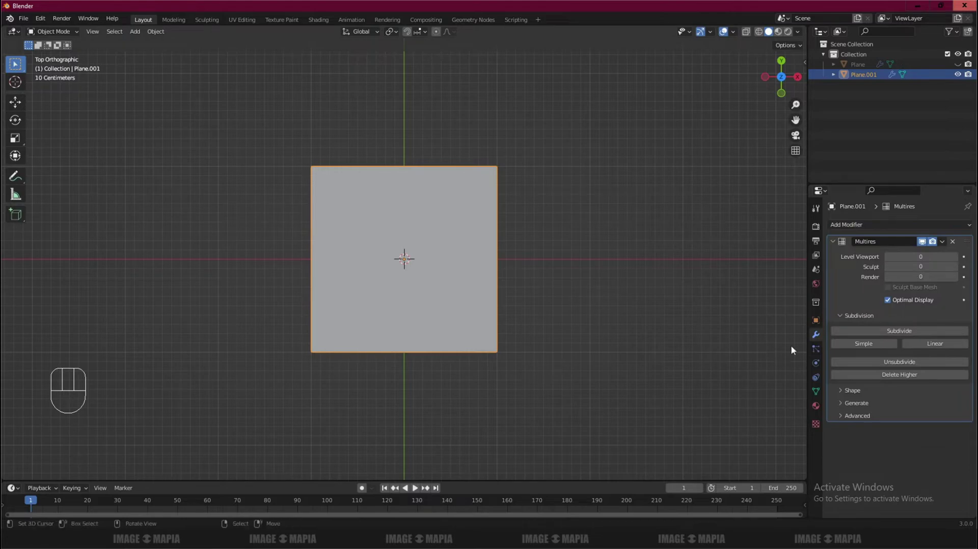
left_click(892, 332)
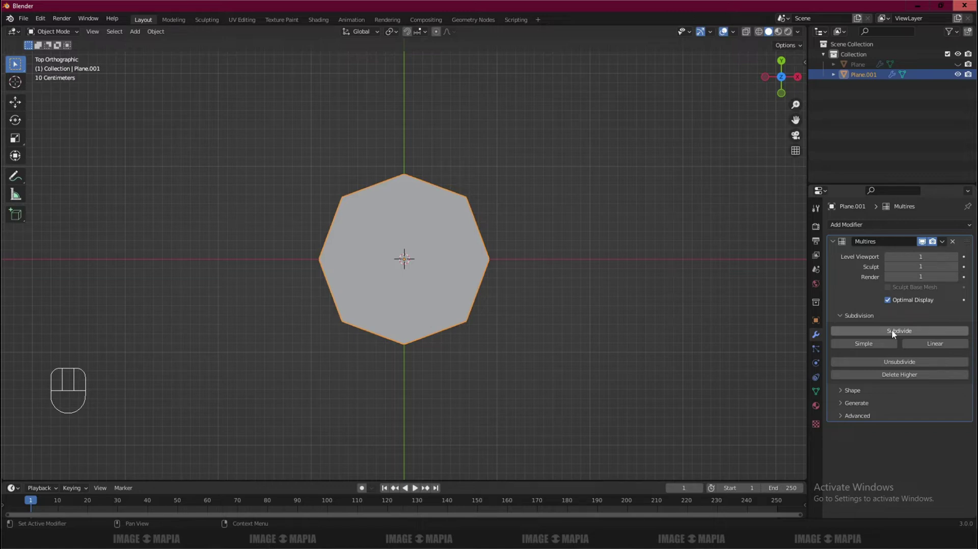
left_click(891, 332)
left_click(892, 332)
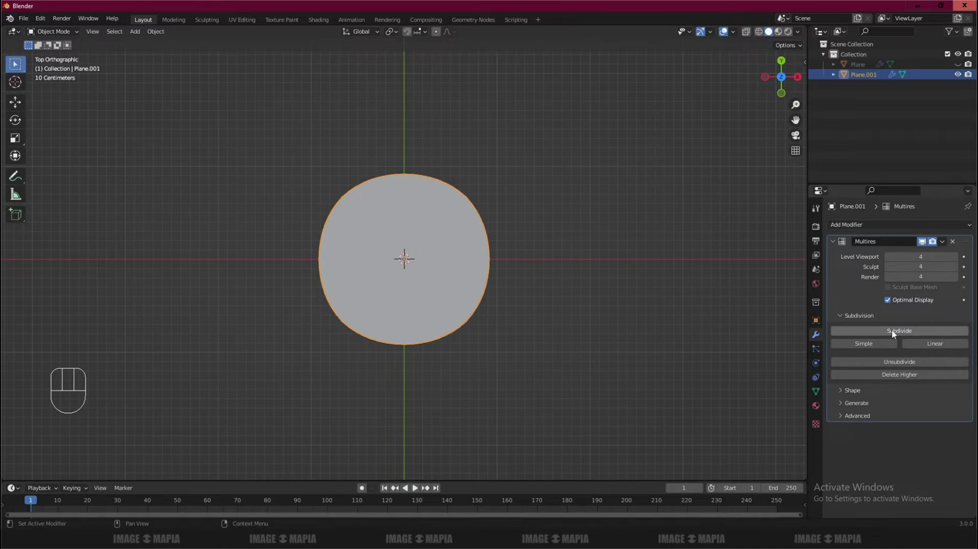
- In Edit Mode with edge selection, give the plane's upper and left edges an Edge Crease of 1.000
left_click(64, 32)
left_click(53, 54)
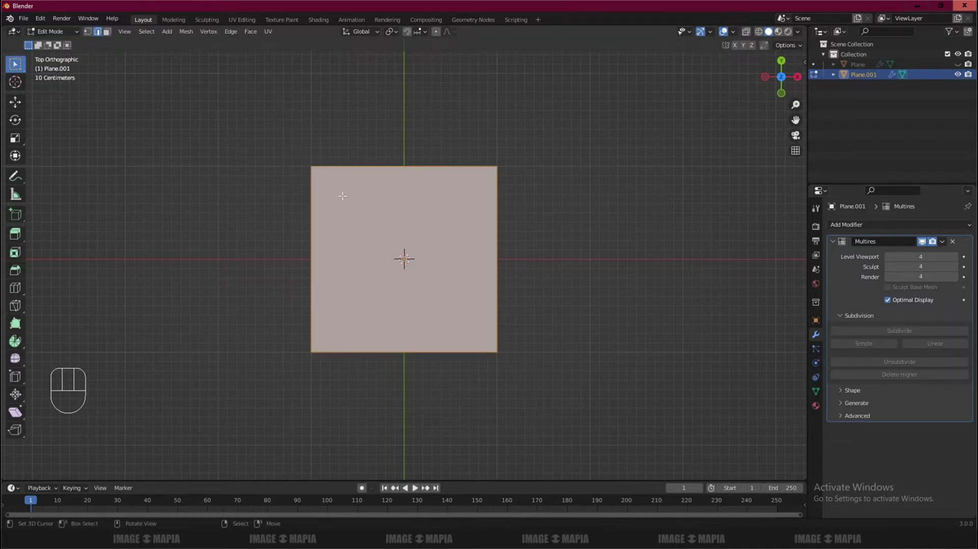
left_click(98, 32)
left_click(99, 33)
right_click(370, 167)
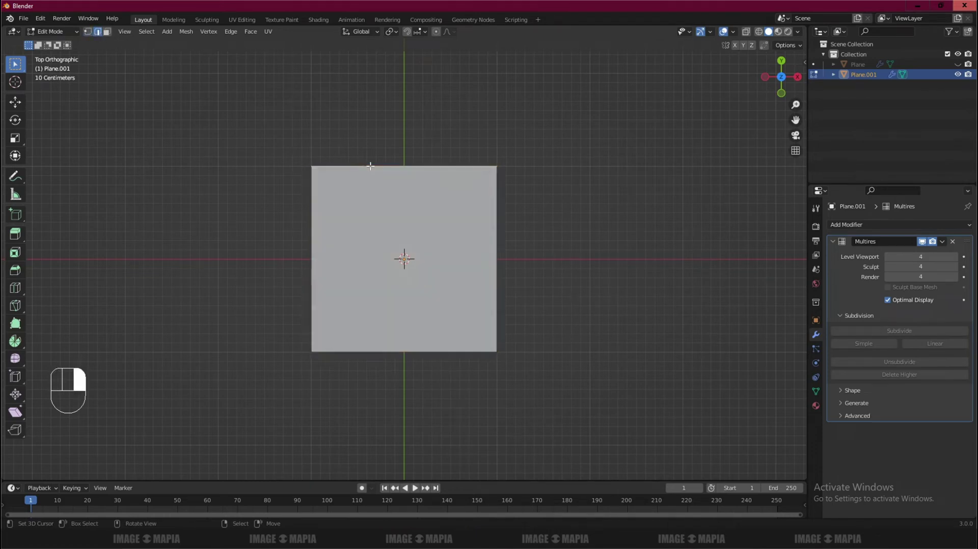
right_click(312, 216, "shift")
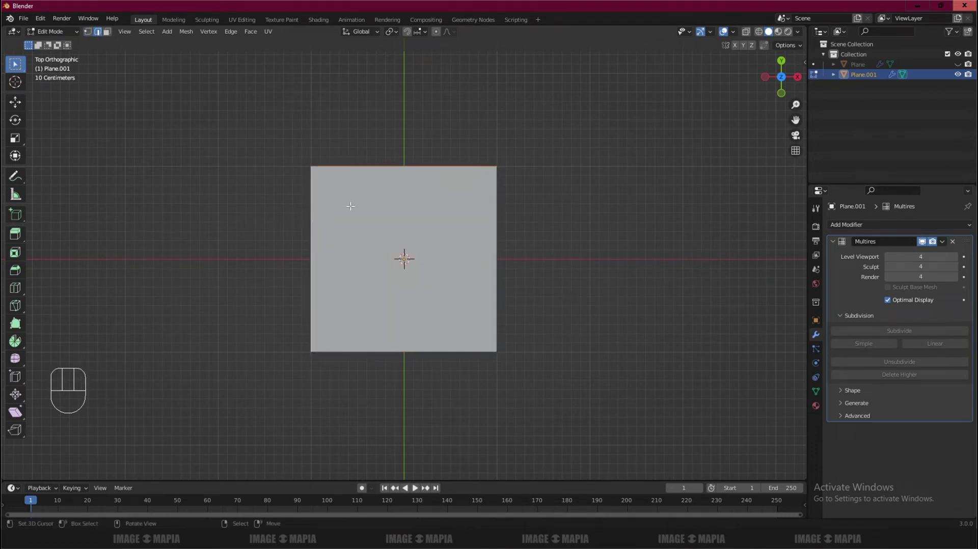
key("ctrl+e")
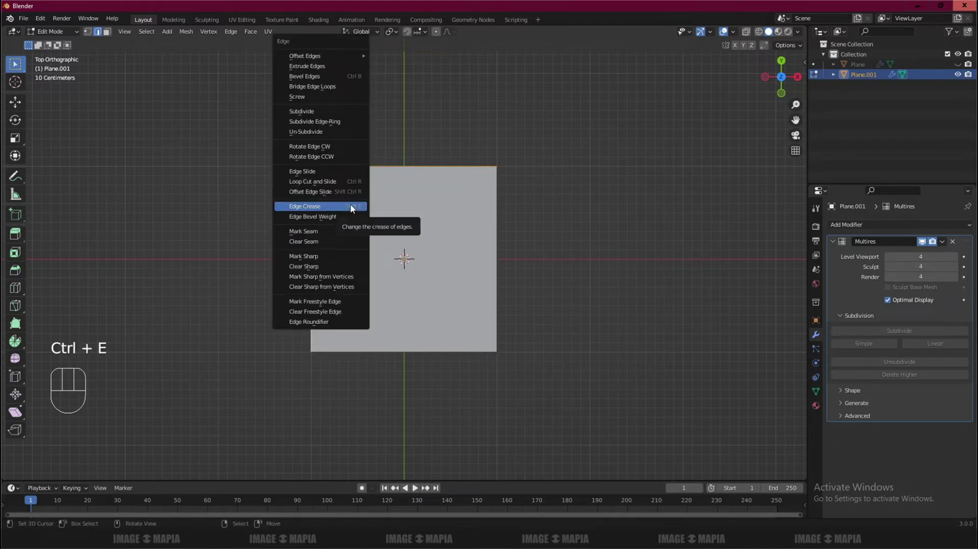
left_click(351, 209)
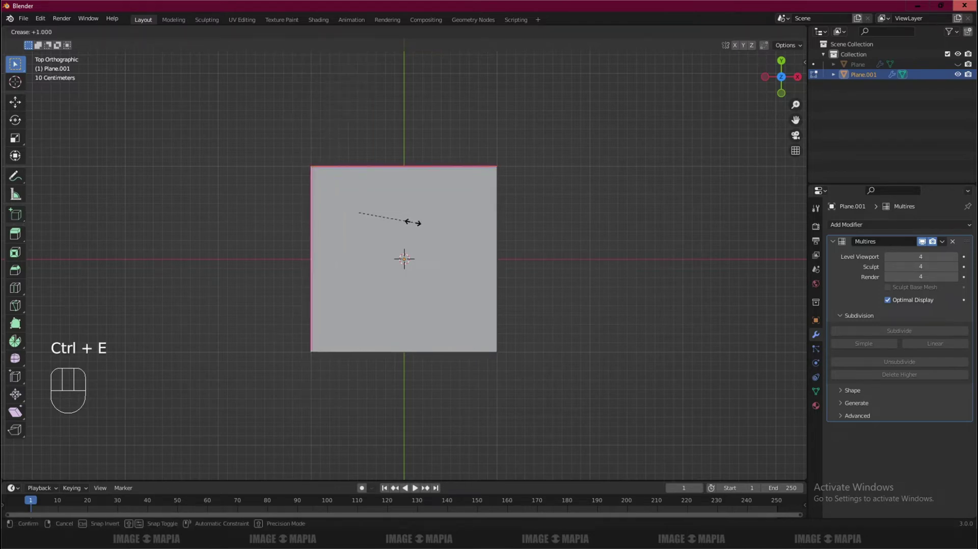
left_click(552, 235)
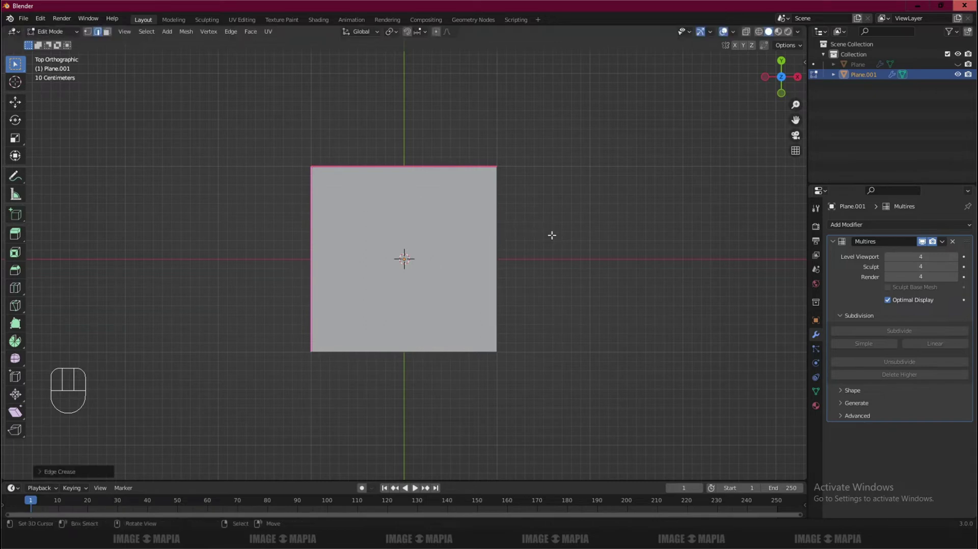
- Give the plane's right and lower edges an Edge Crease of 1.000
left_click(498, 240)
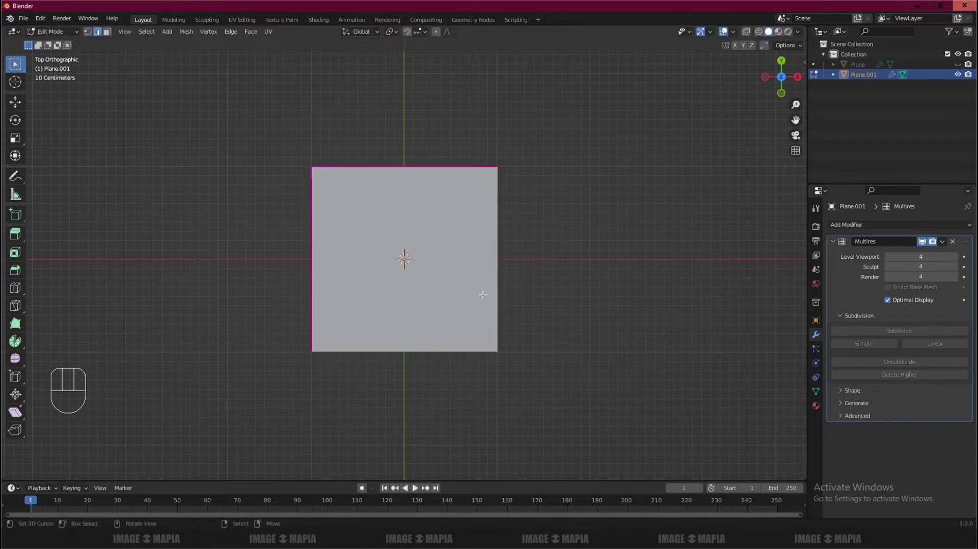
left_click(451, 352, "shift")
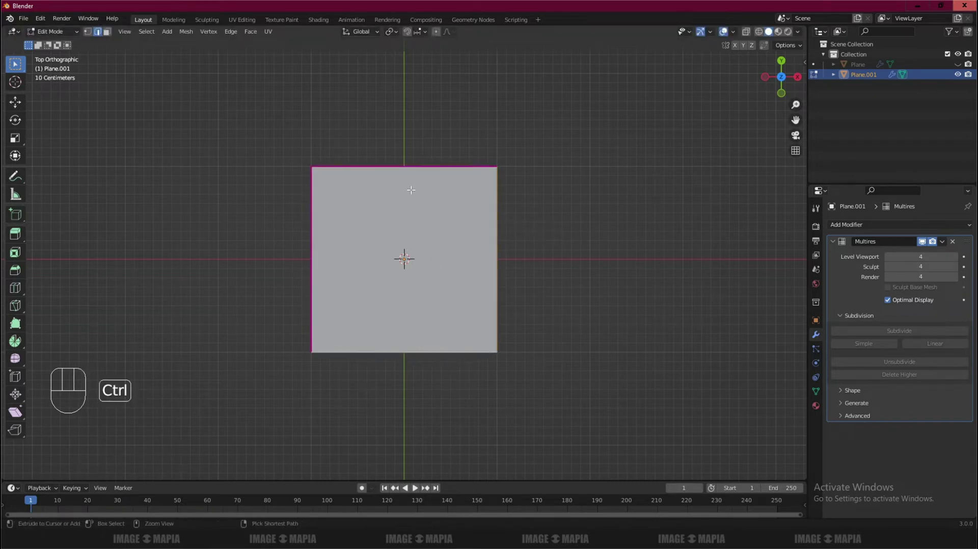
key("ctrl+e")
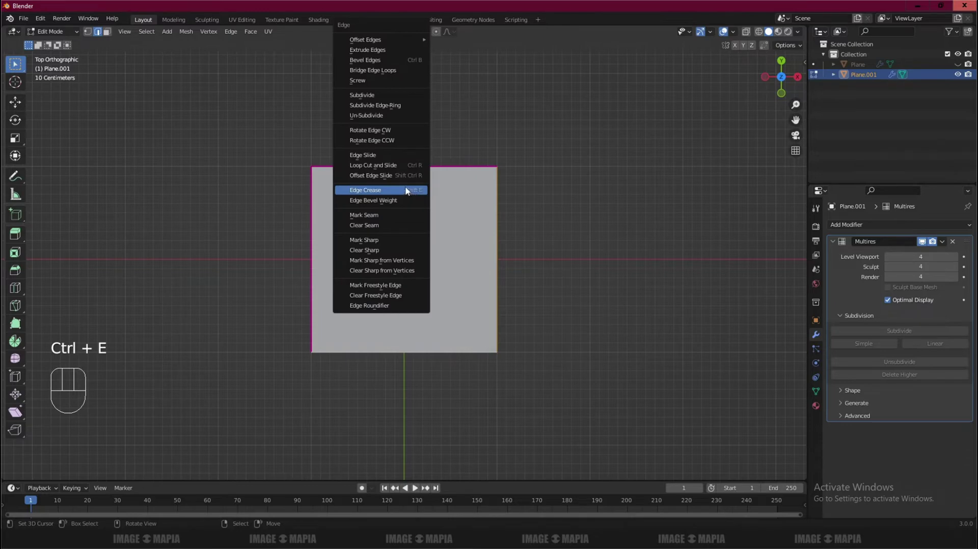
left_click(406, 191)
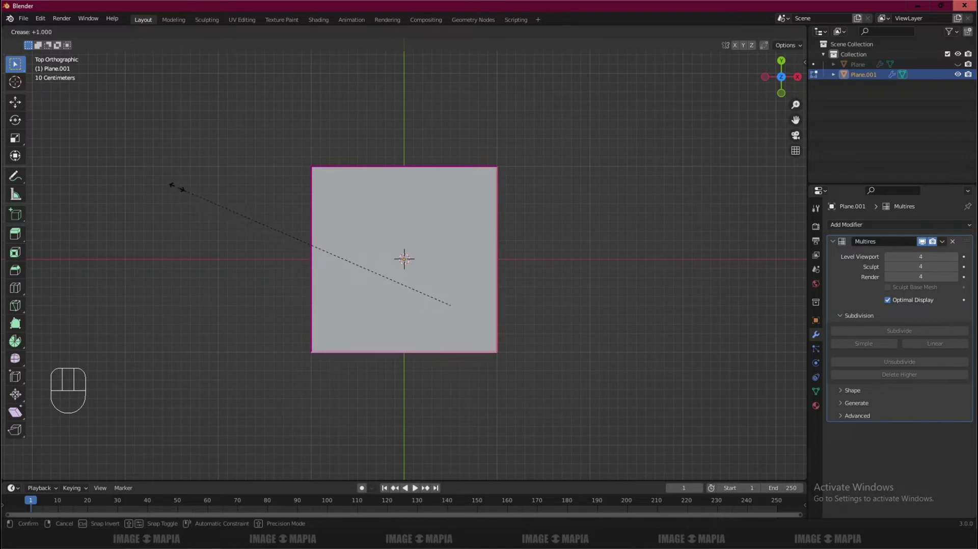
left_click(155, 173)
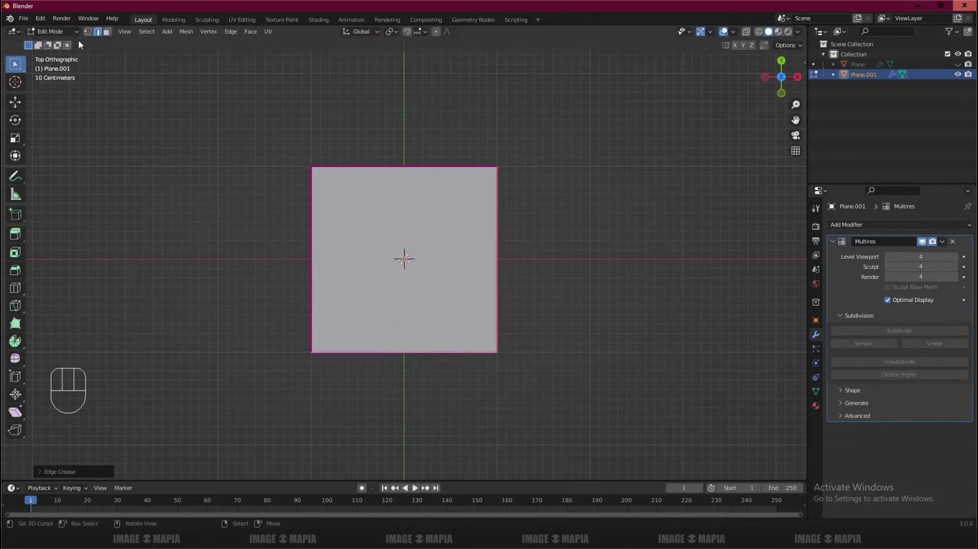
- Return the plane to Object Mode and subdivide its Multires modifier up to level 7
left_click(51, 31)
left_click(51, 42)
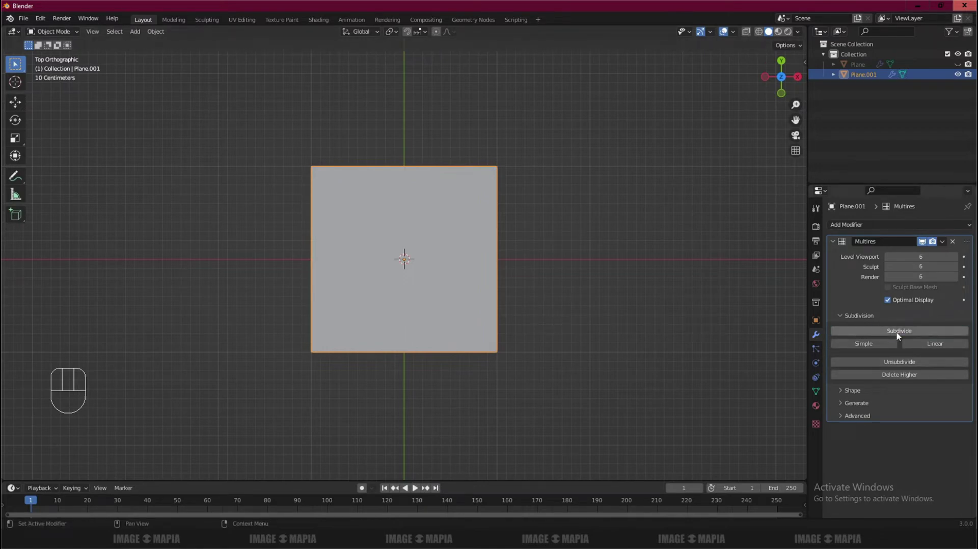
- Try to show the plane's subdivisions with the wireframe overlay in the Layout workspace, and turn that overlay off again
left_click(733, 31)
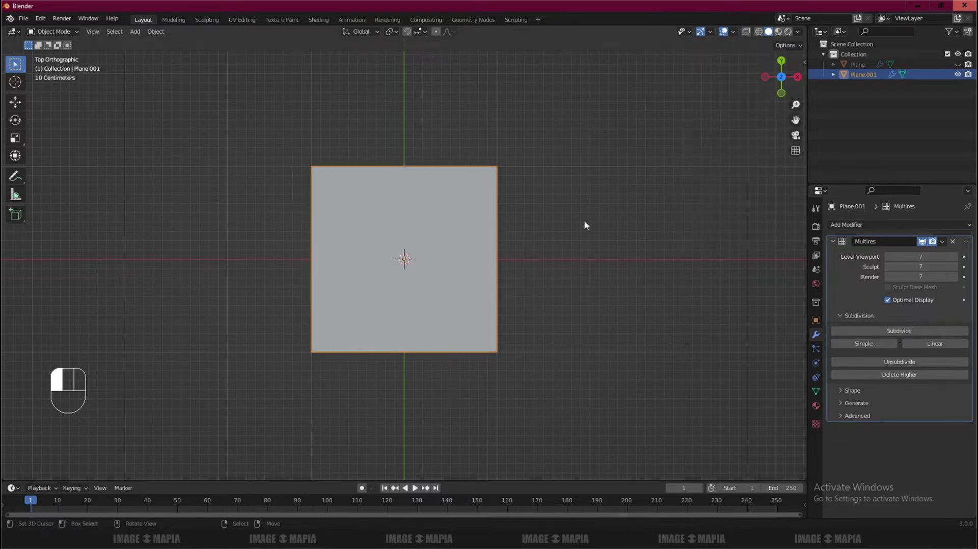
scroll(435, 264, "up", 1)
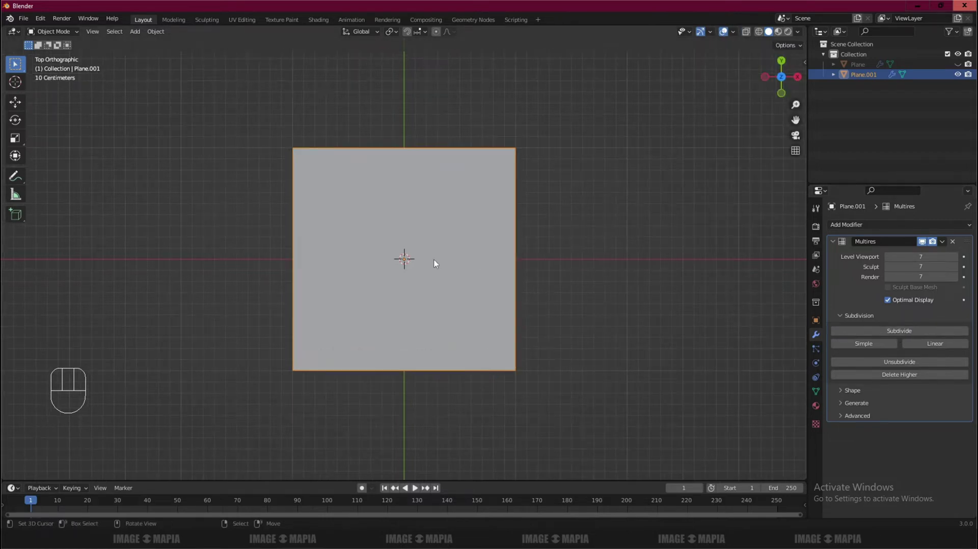
left_click(733, 31)
scroll(441, 246, "up", 4)
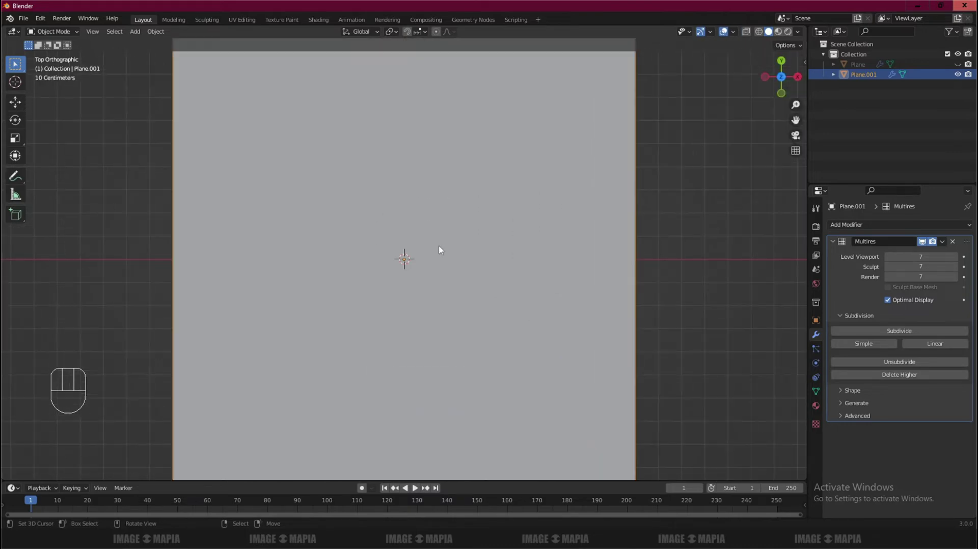
scroll(441, 247, "down", 6)
scroll(443, 234, "up", 3)
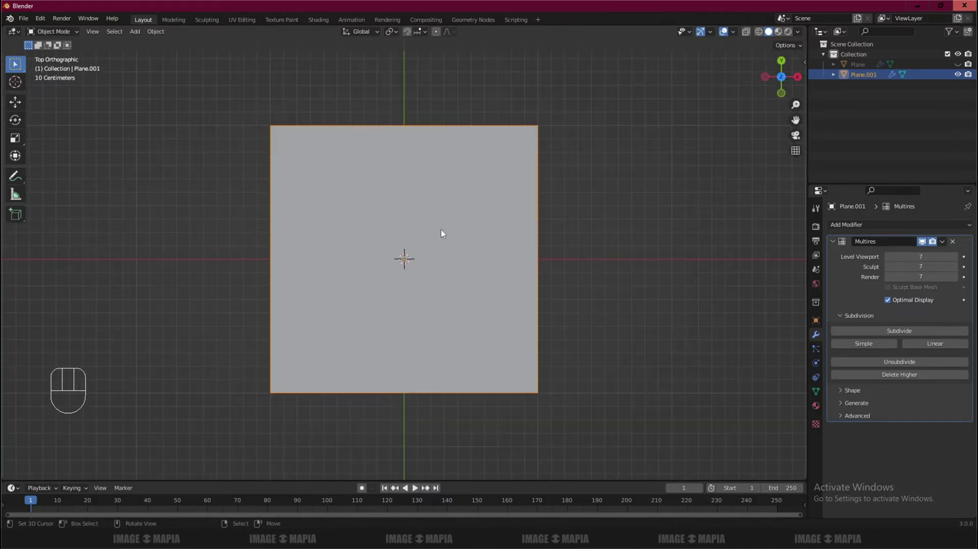
left_click(733, 32)
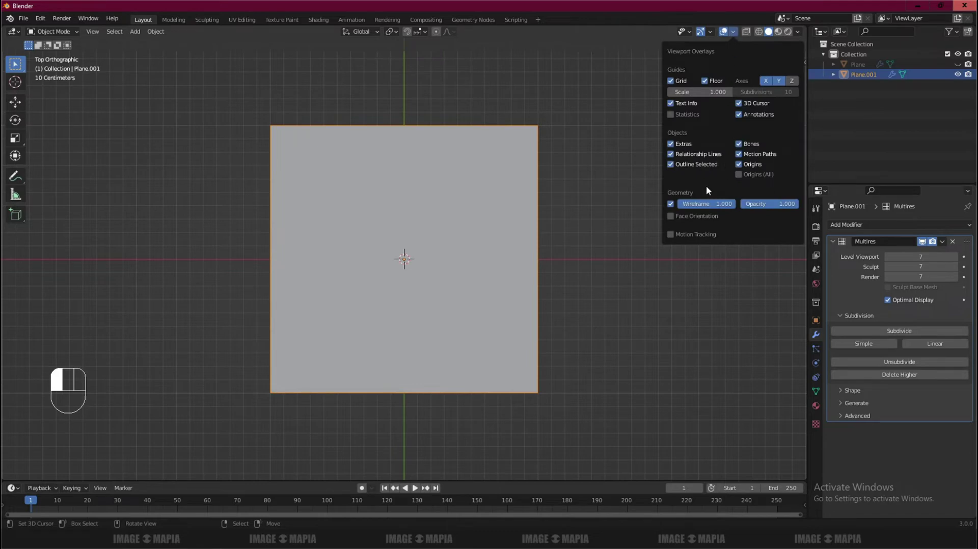
left_click(671, 205)
scroll(408, 248, "up", 7)
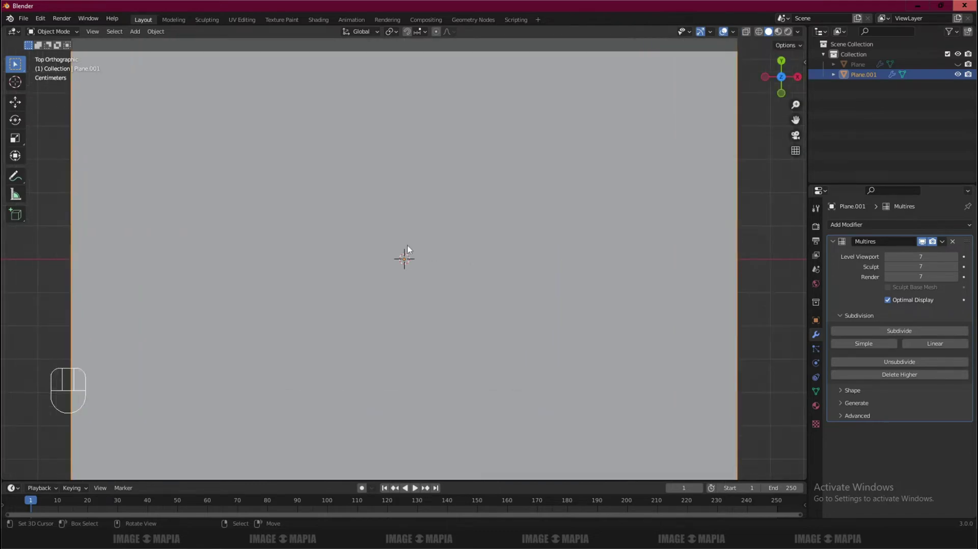
scroll(407, 243, "down", 3)
scroll(408, 245, "down", 4)
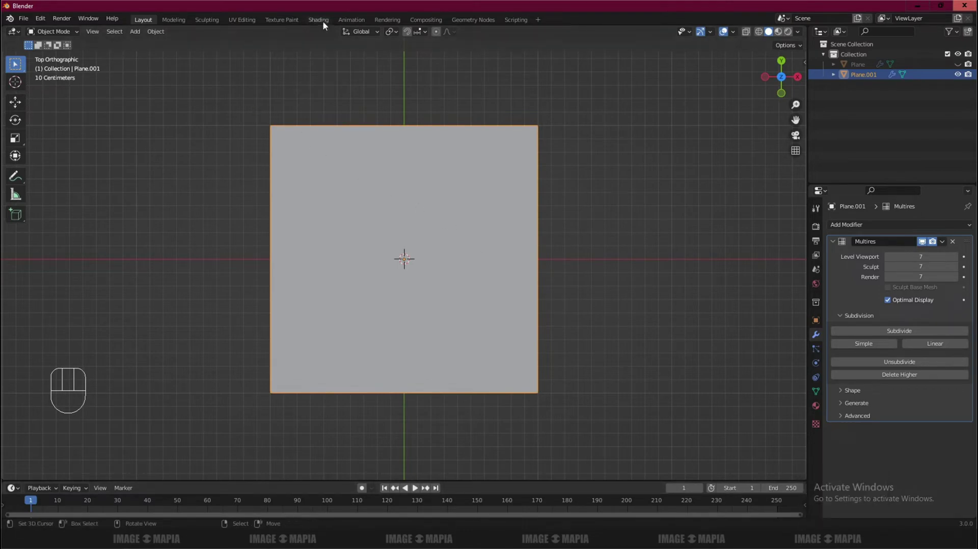
- In the Sculpting workspace, turn on the wireframe overlay and display the plane's modifier properties
left_click(207, 19)
scroll(394, 212, "down", 2)
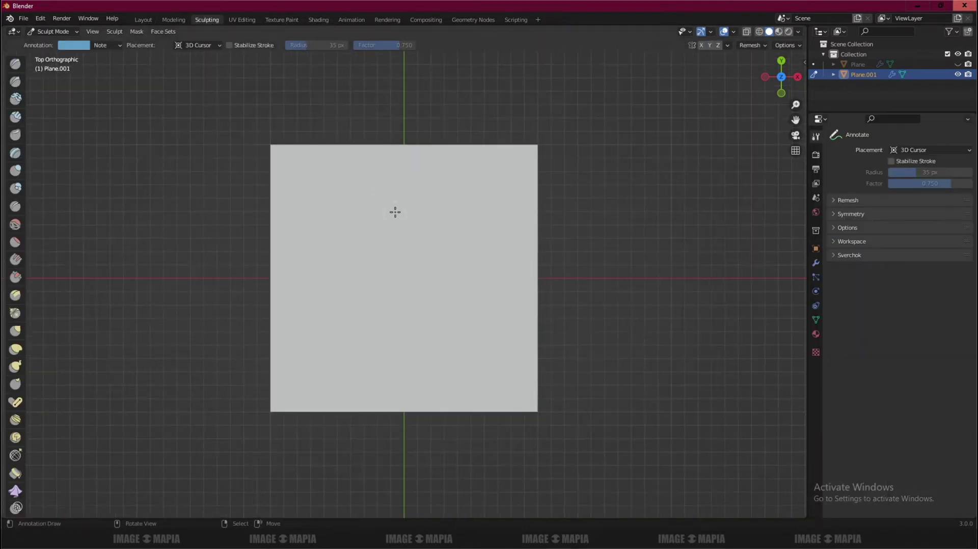
scroll(401, 209, "up", 2)
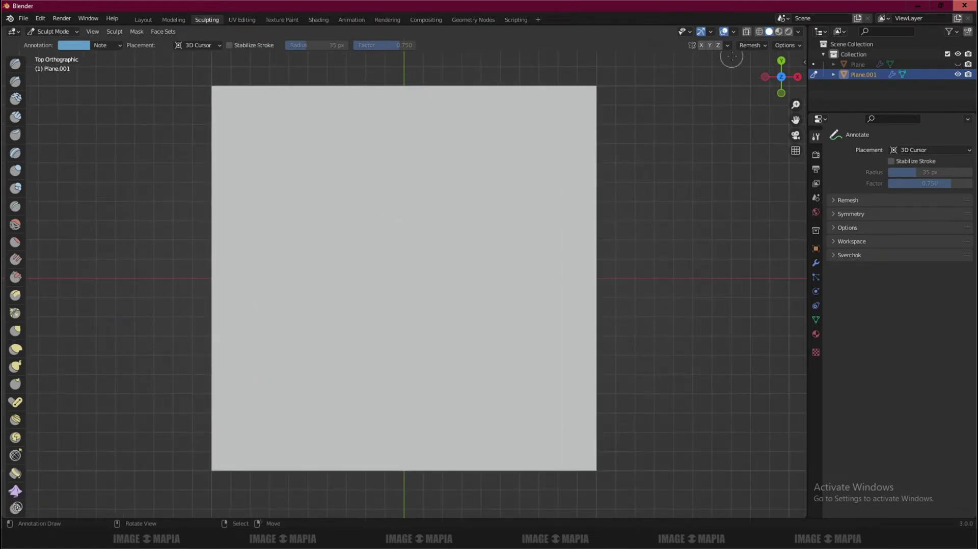
left_click(733, 32)
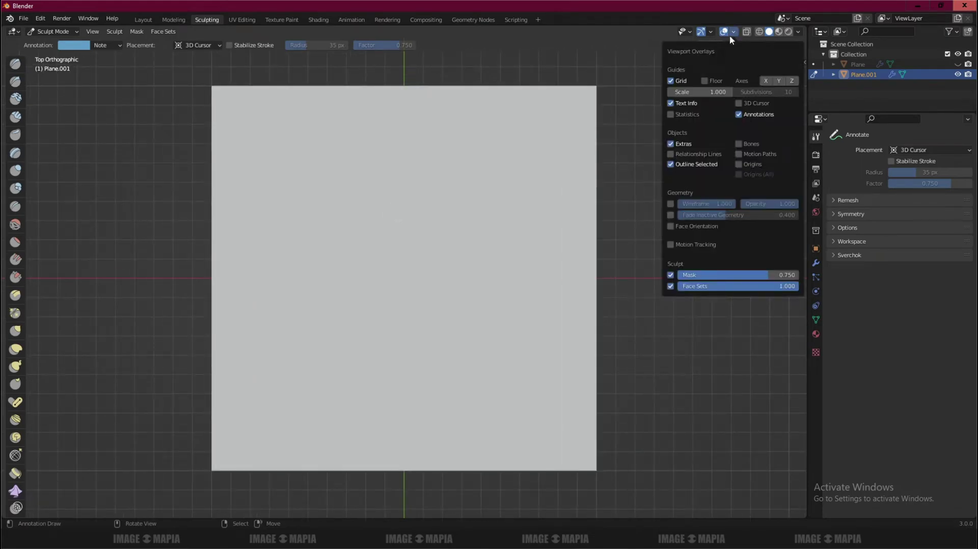
left_click(671, 204)
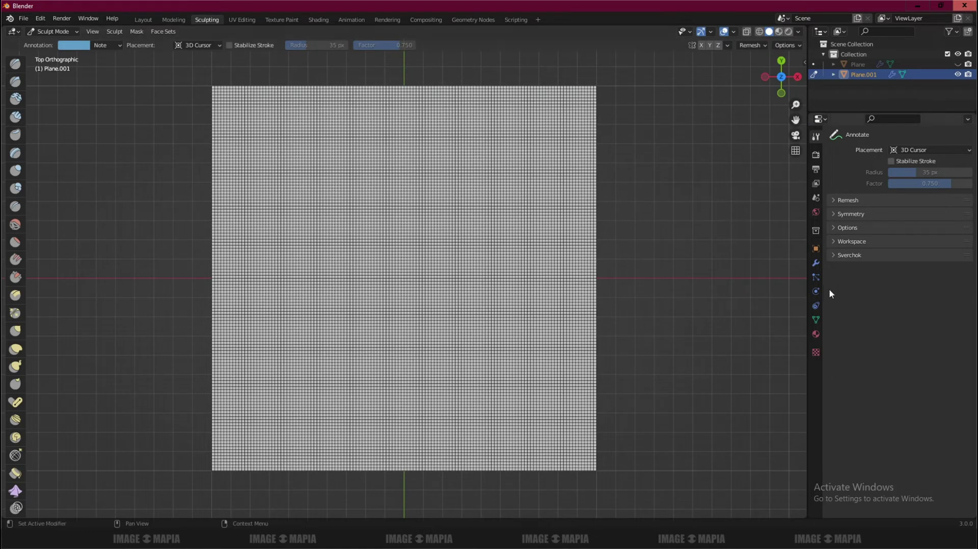
left_click(815, 262)
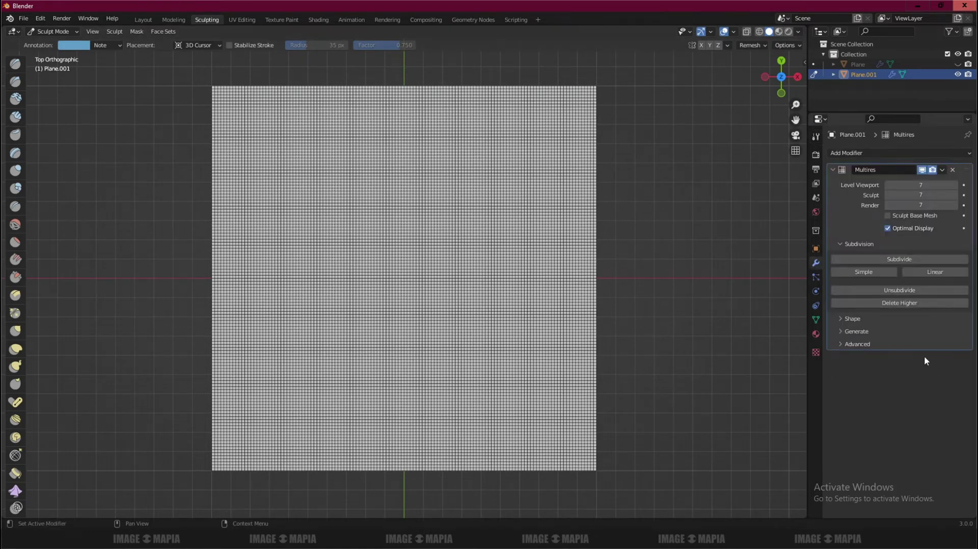
- Subdivide the plane's Multires modifier up to sculpt and render level 9, and set its viewport level to 8
left_click(899, 260)
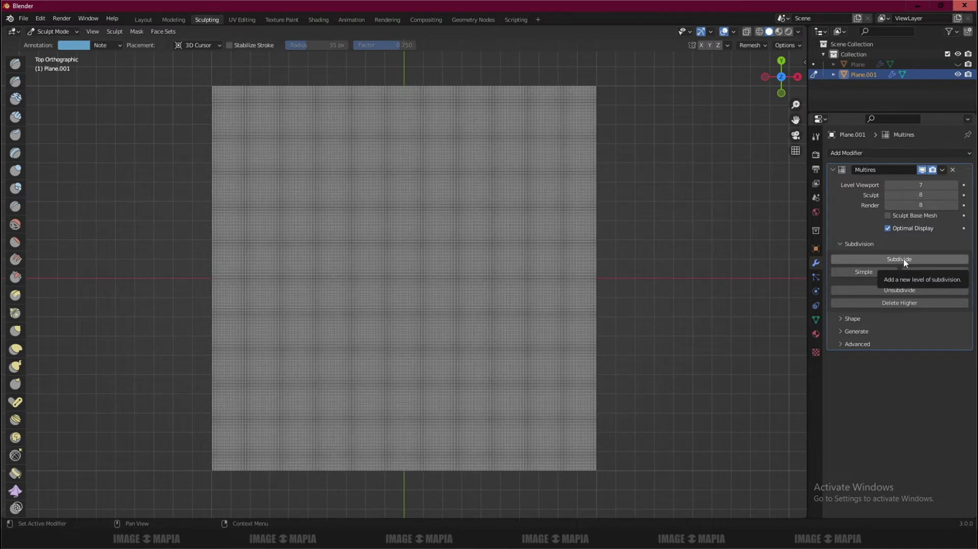
left_click(926, 185)
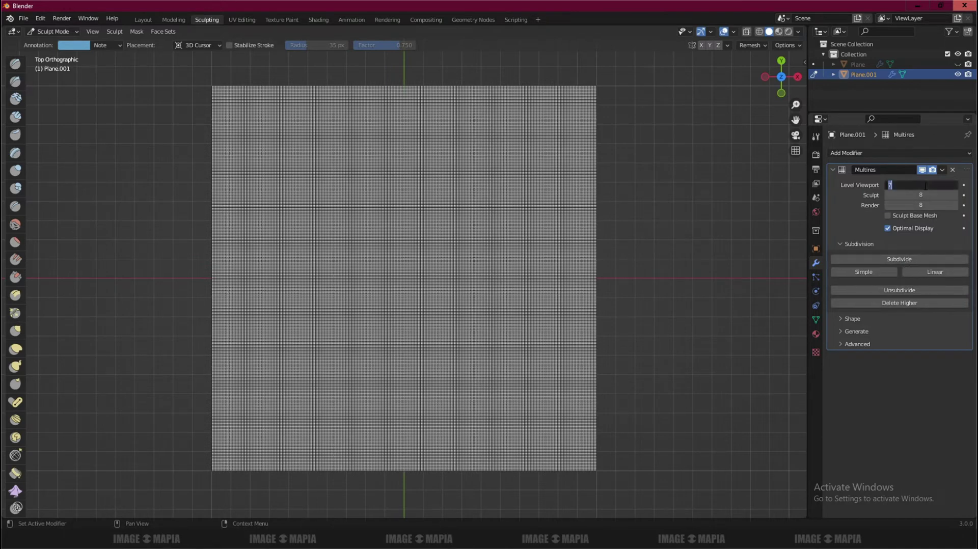
key("Return")
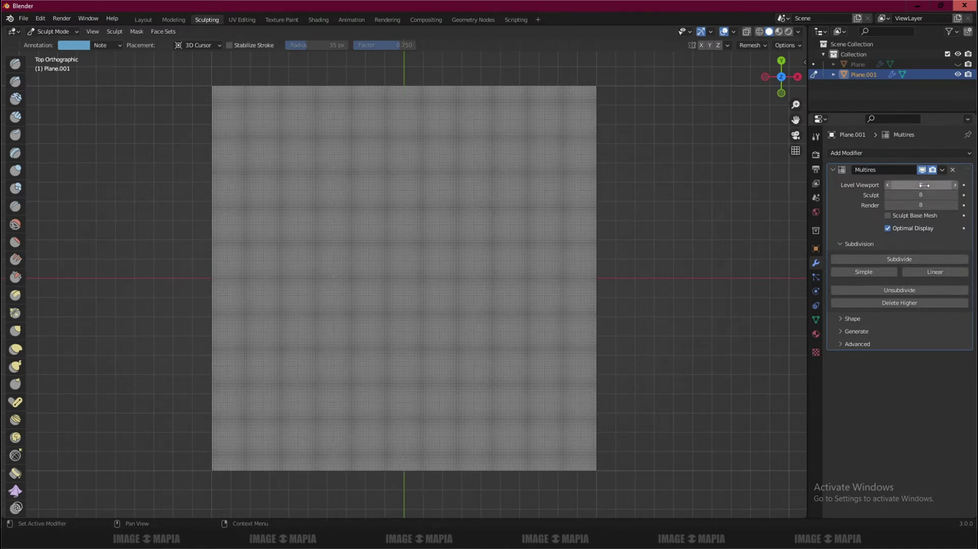
scroll(450, 264, "up", 4)
scroll(450, 264, "down", 2)
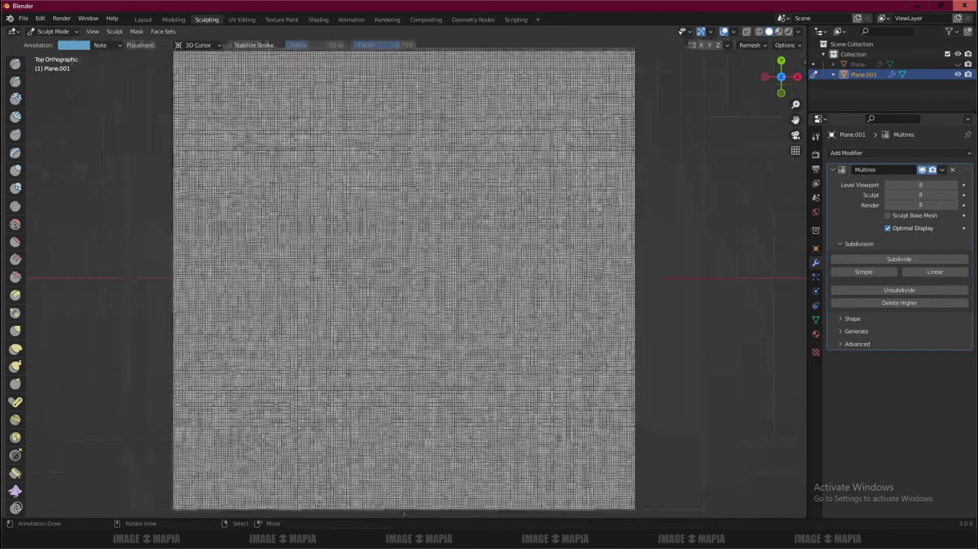
left_click(893, 260)
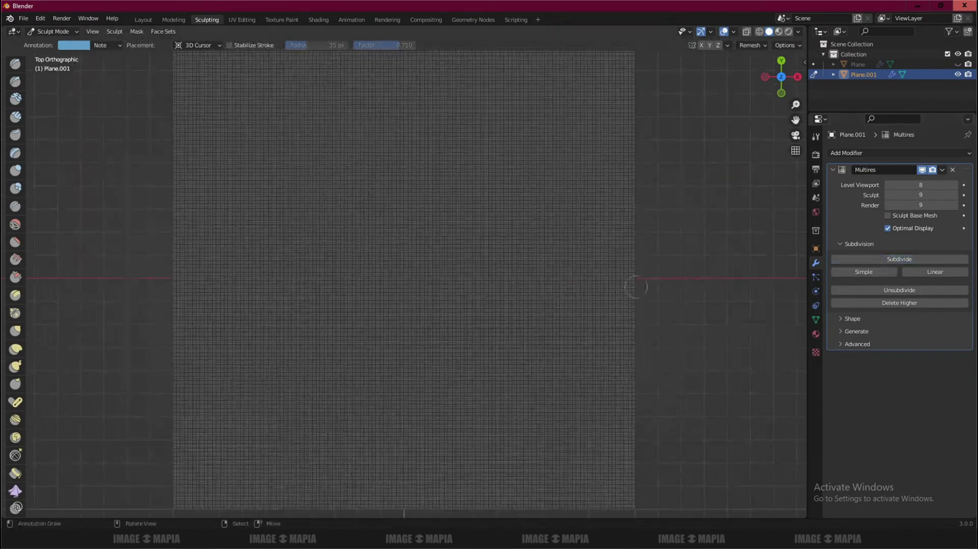
scroll(408, 299, "up", 2)
scroll(409, 300, "down", 3)
scroll(409, 300, "up", 2)
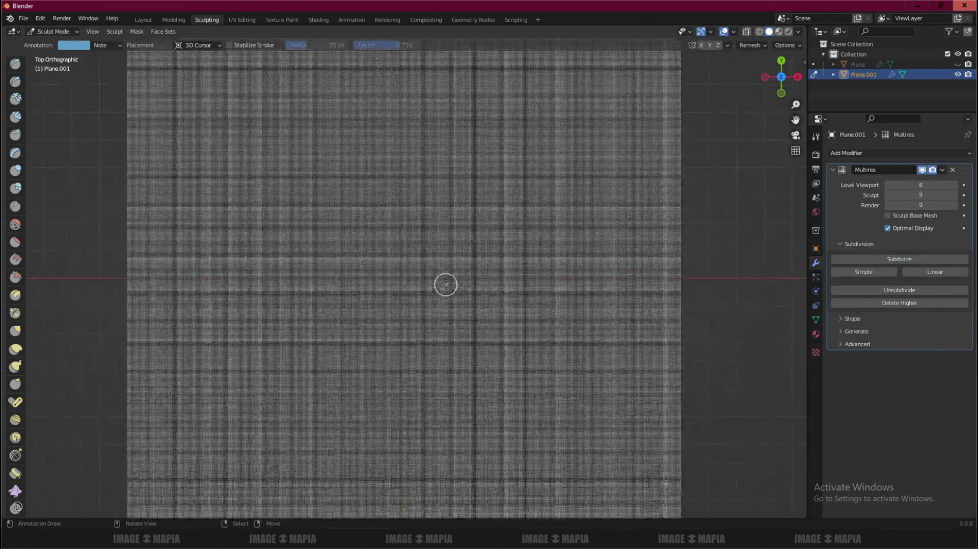
- Turn off the wireframe overlay in the sculpting viewport
left_click(734, 32)
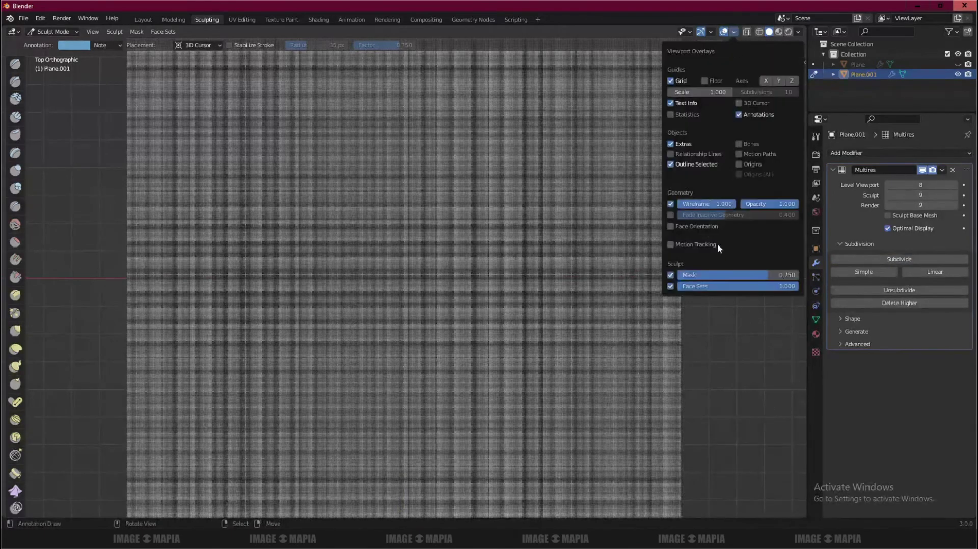
left_click(670, 203)
scroll(510, 285, "down", 4)
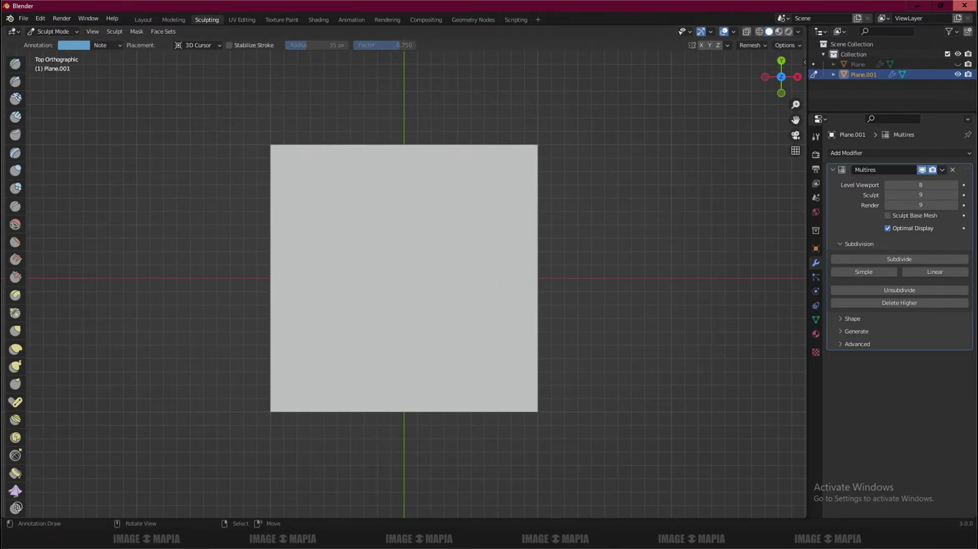
- In the Notepad tutorial notes, append "subdivided it 9 times" and start a new line with ">", then minimize Notepad
key("alt+Tab")
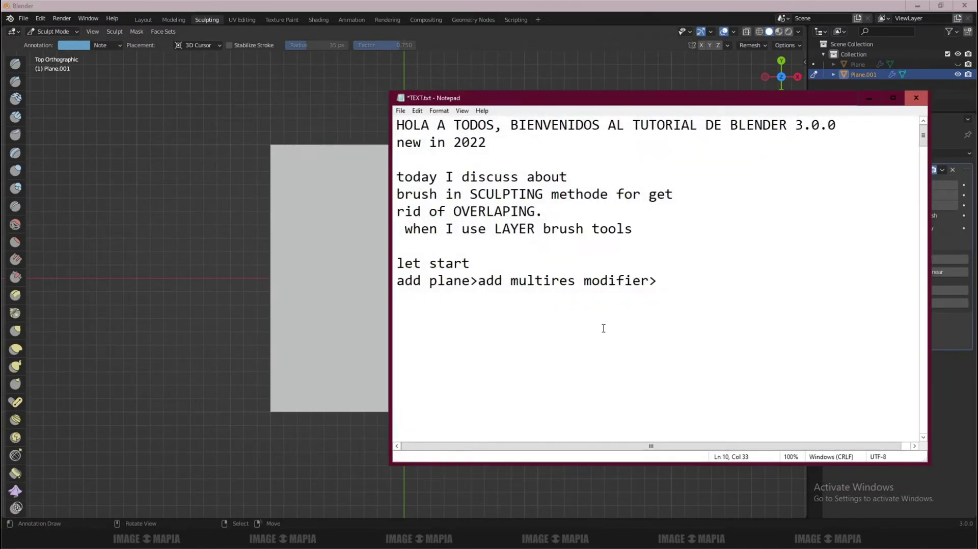
type("subdivided it")
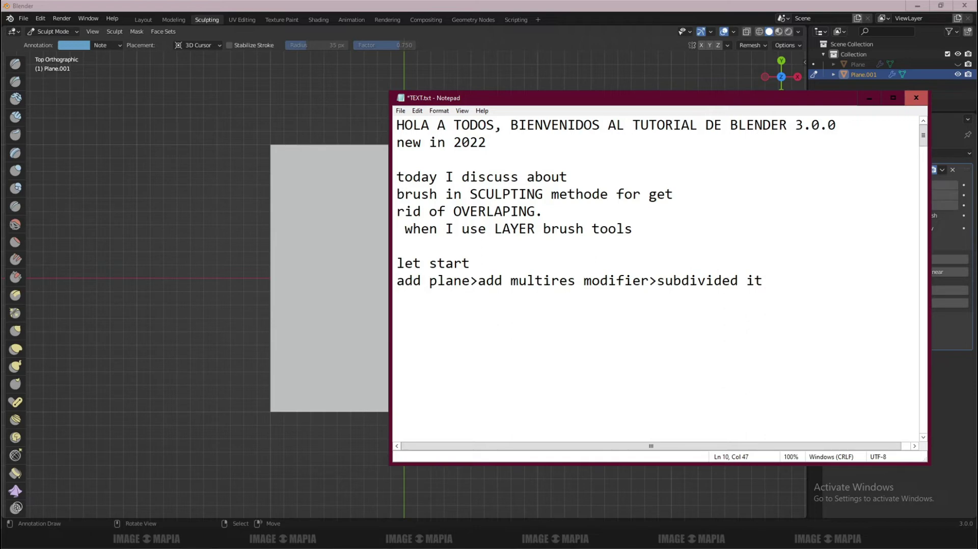
type(" 9 times")
key("Return")
type(">")
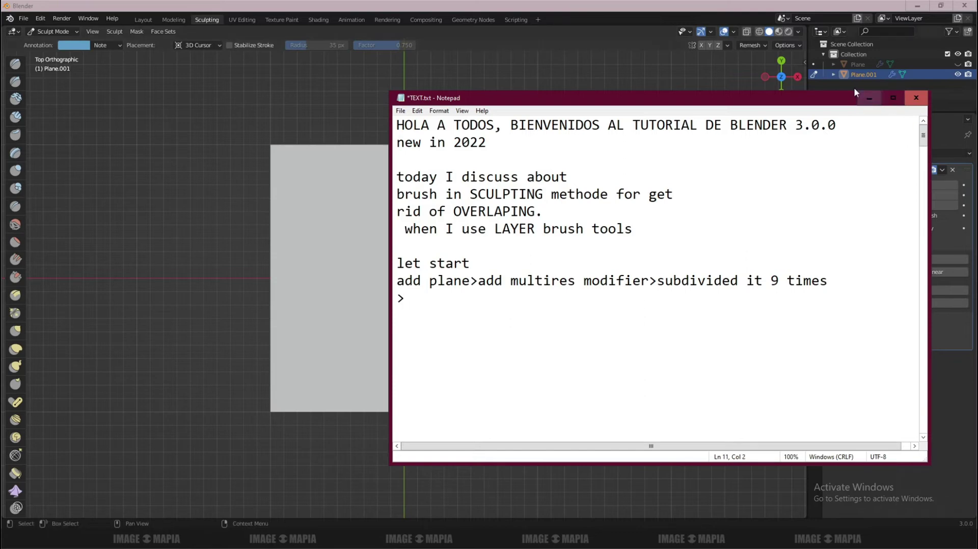
left_click(869, 98)
- Enable Screencast Keys in Blender's viewport and hide the sidebar again
scroll(413, 236, "down", 4)
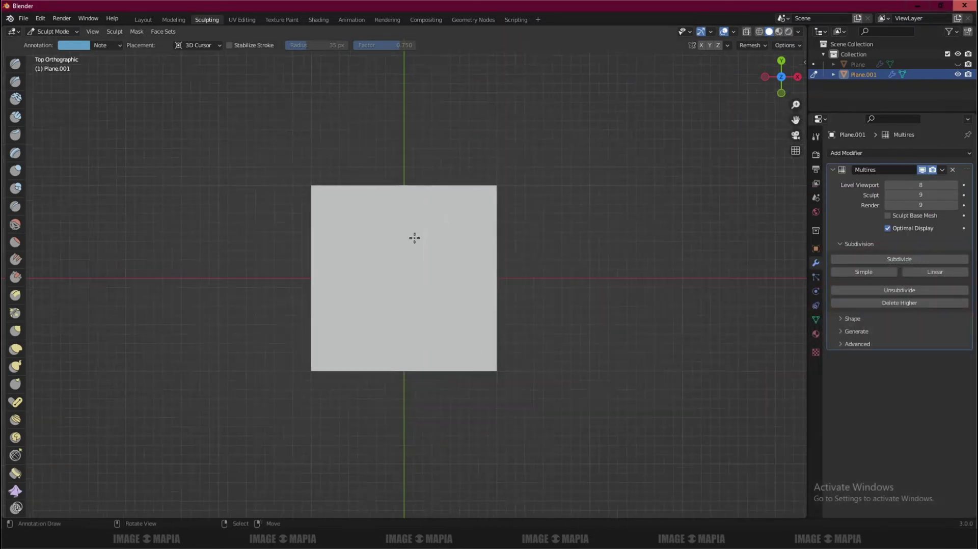
scroll(413, 236, "up", 4)
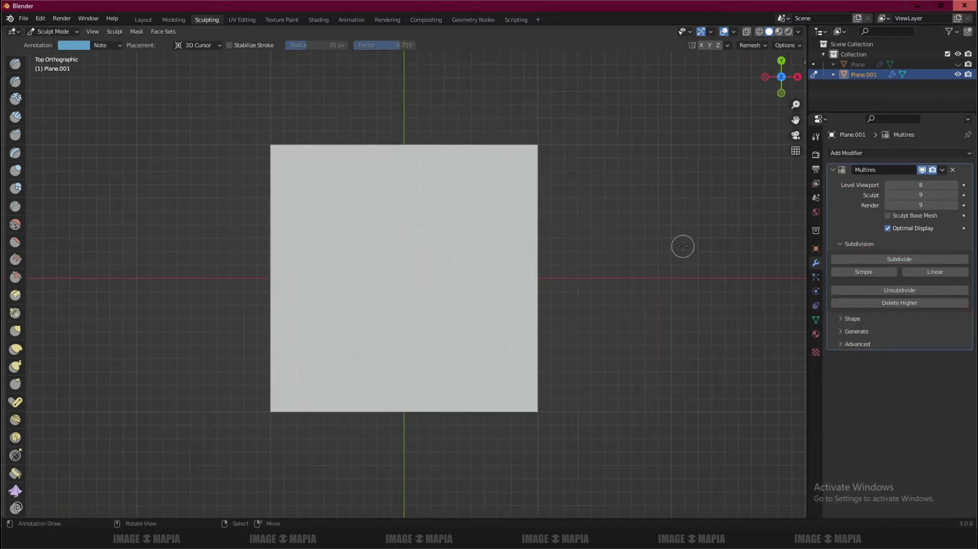
key("n")
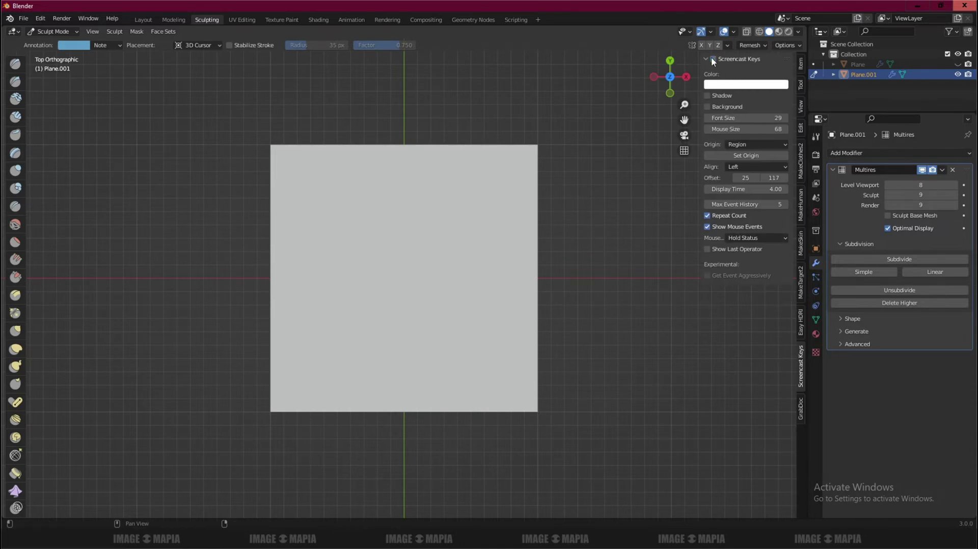
key("n")
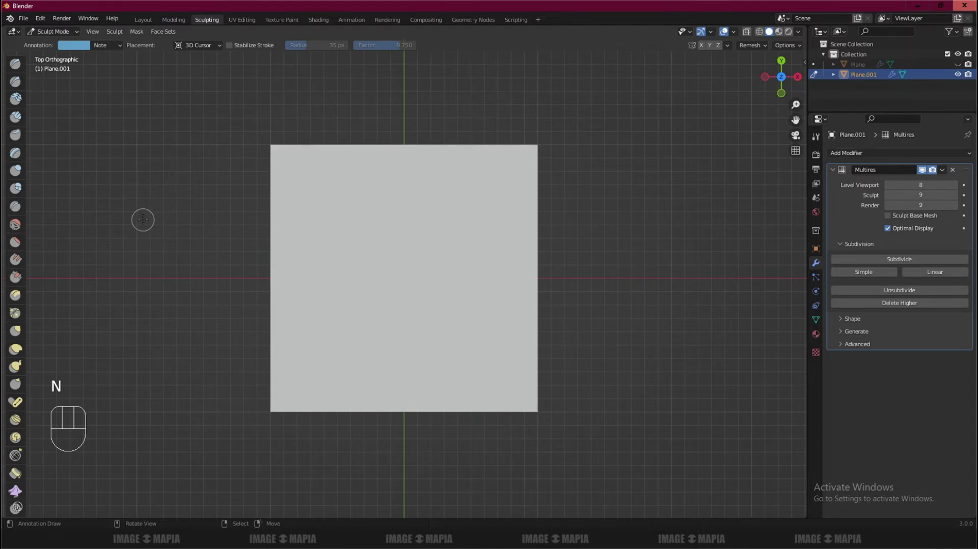
- Activate the Layer sculpt brush, display its tool settings and set its direction to Subtract
left_click(16, 154)
scroll(373, 212, "up", 3)
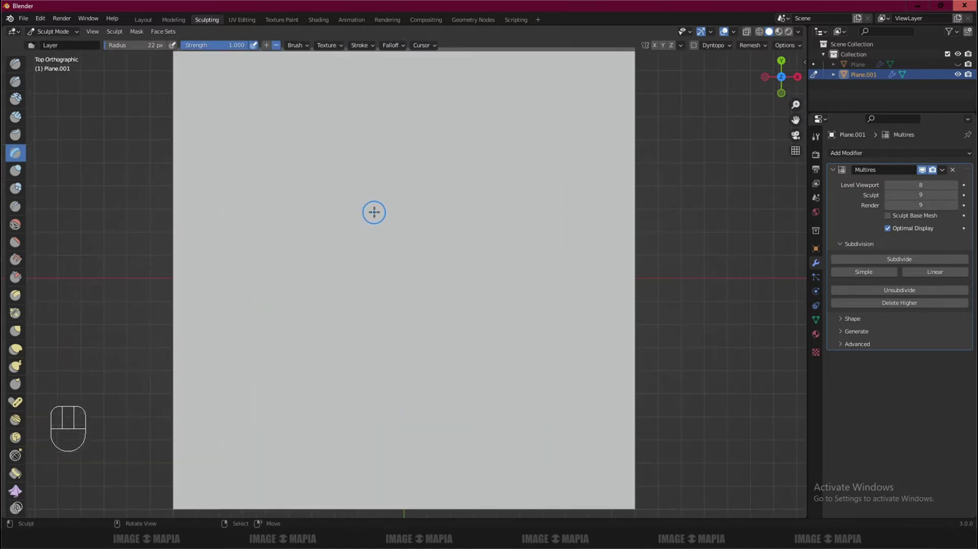
scroll(387, 198, "down", 1)
middle_click_drag(397, 179, 392, 201, "shift")
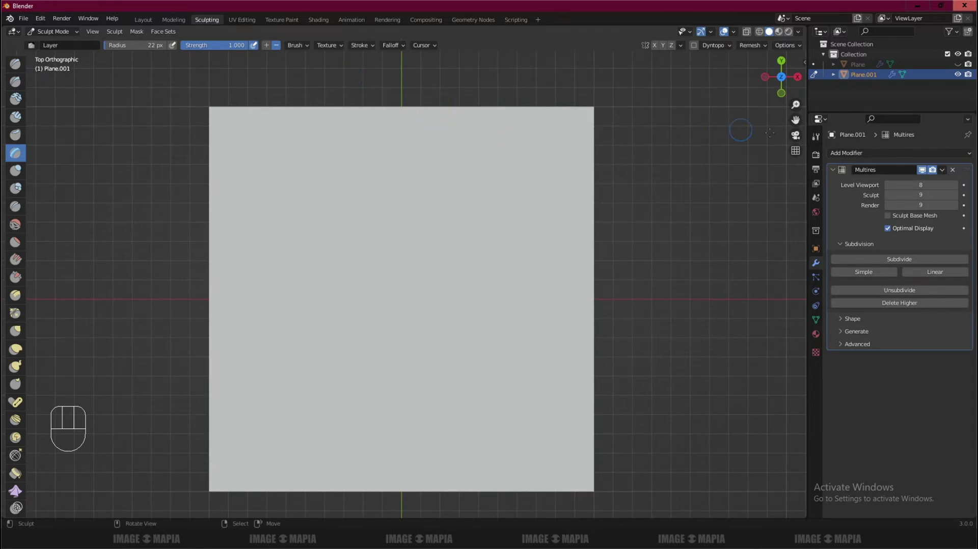
left_click(816, 137)
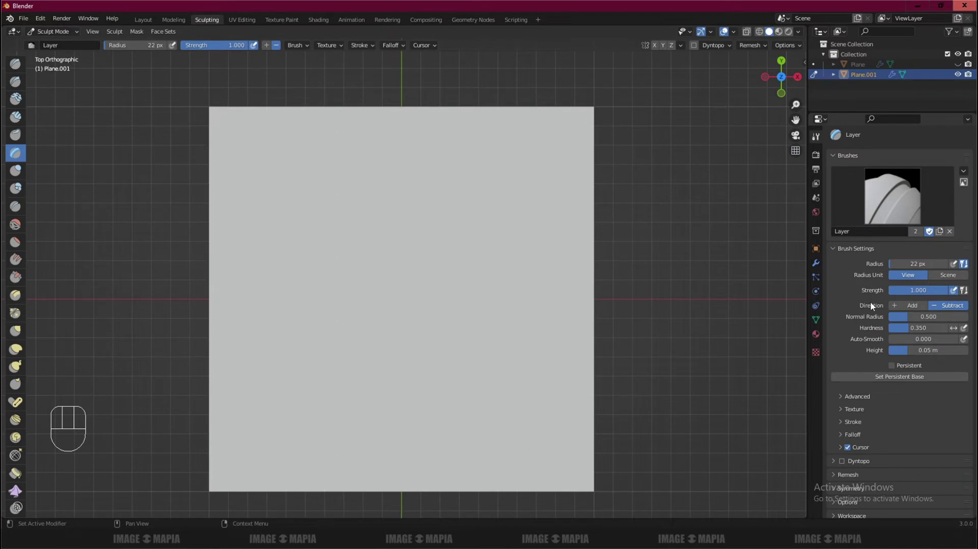
left_click(266, 45)
left_click(276, 45)
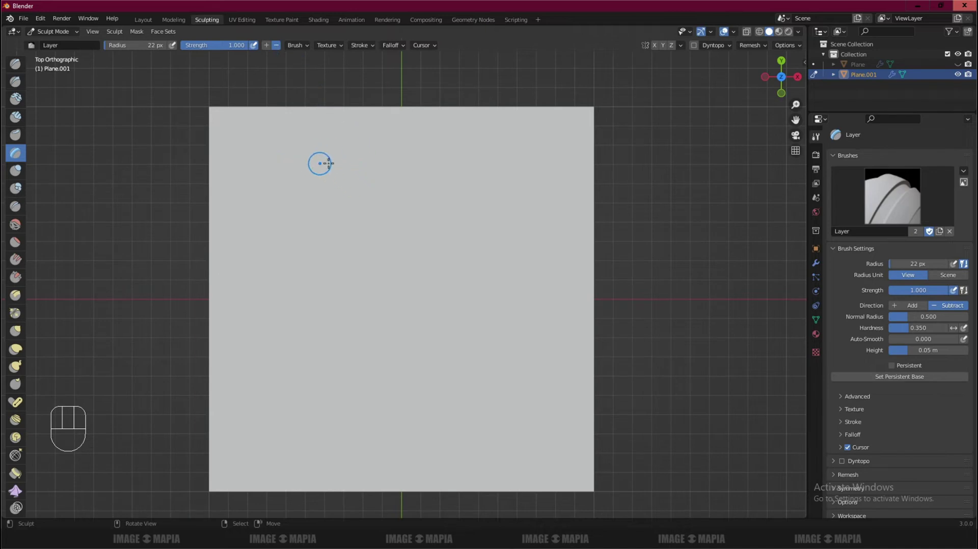
- Sculpt a rectangular outline in the plane's upper half with separate Layer brush strokes that overlap at the corners
left_click_drag(307, 162, 508, 150)
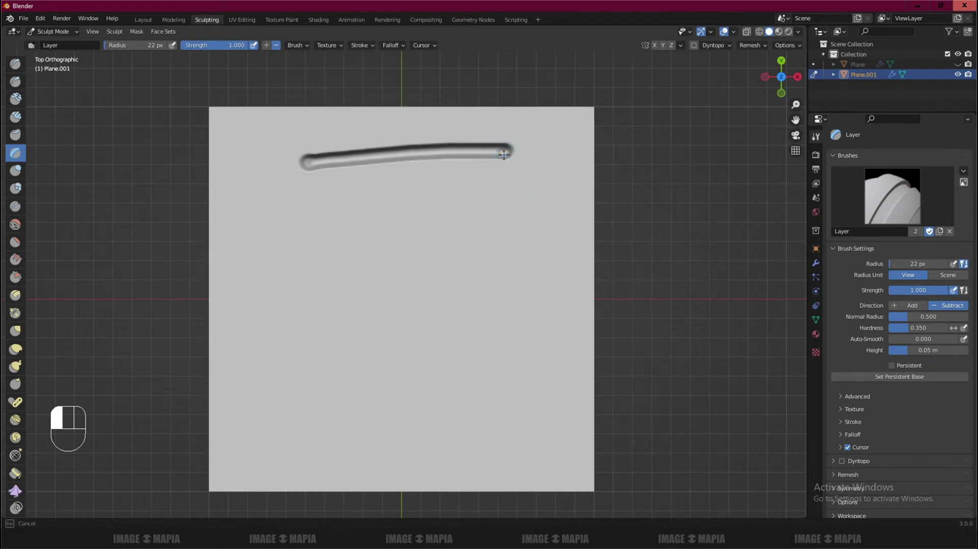
mouse_move(504, 154)
left_mouse_down()
mouse_move(511, 273)
mouse_move(303, 275)
mouse_move(306, 164)
mouse_move(466, 152)
mouse_move(503, 153)
mouse_move(505, 272)
mouse_move(307, 275)
mouse_move(305, 186)
mouse_move(324, 160)
mouse_move(417, 152)
left_mouse_up()
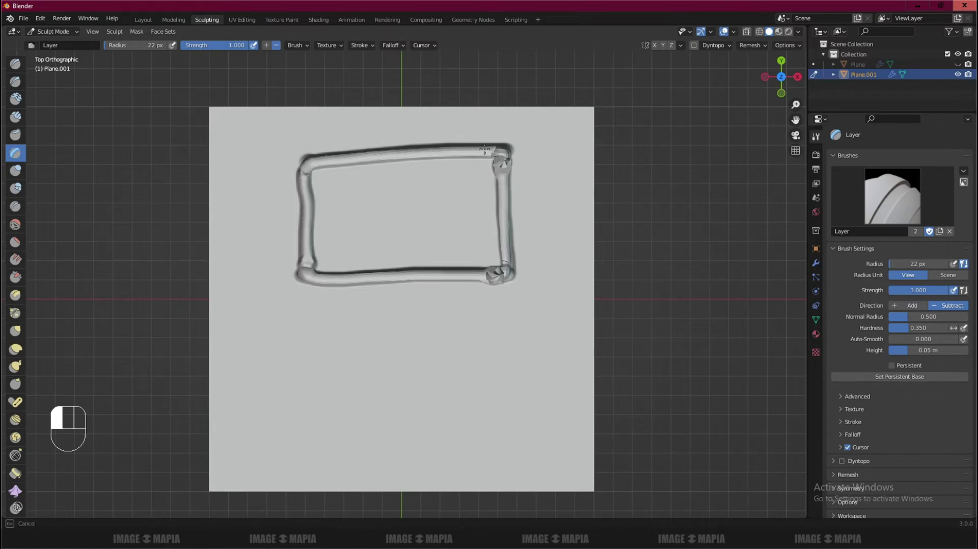
left_click_drag(503, 160, 499, 279)
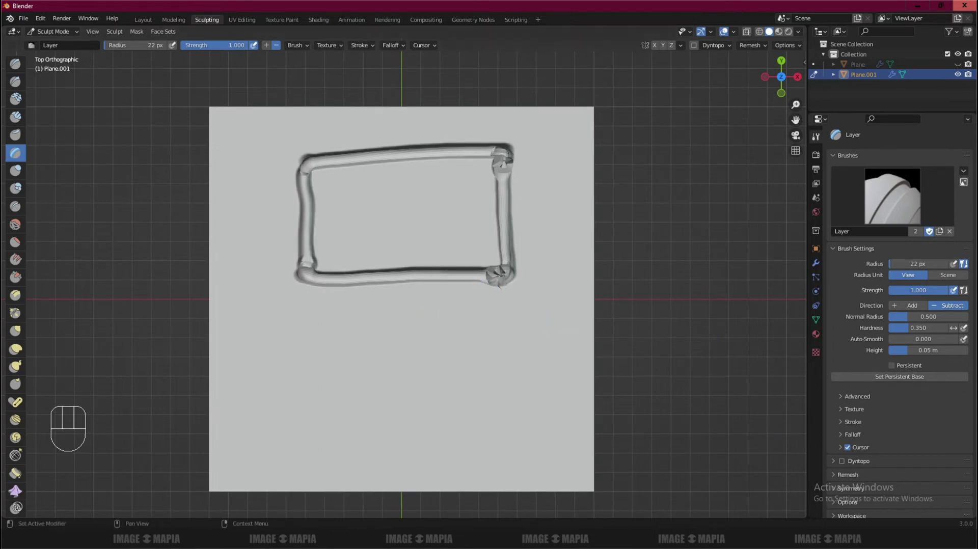
- In the Notepad tutorial notes, complete the last line as ">during drawing it overlap >to fix it>"
key("alt+Tab")
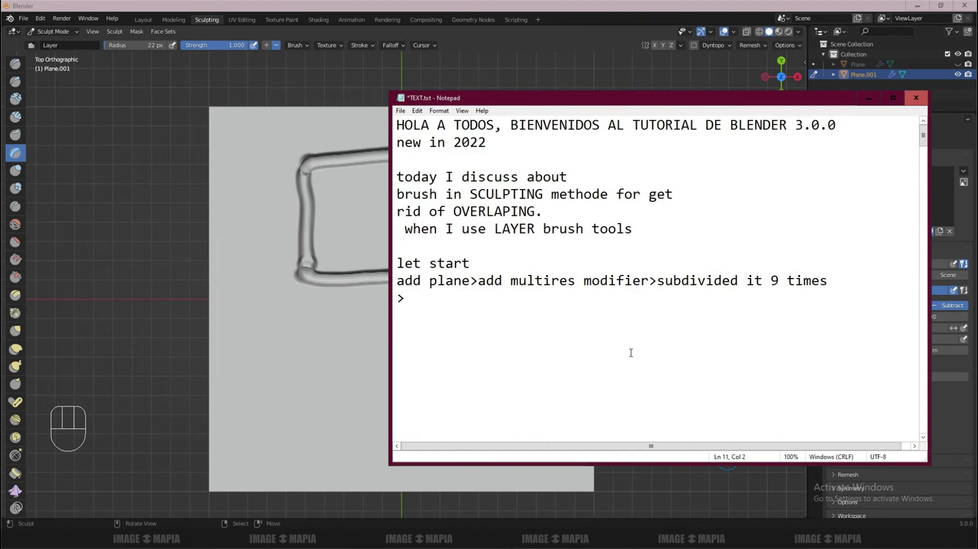
key("Return")
key("BackSpace")
type("during dra")
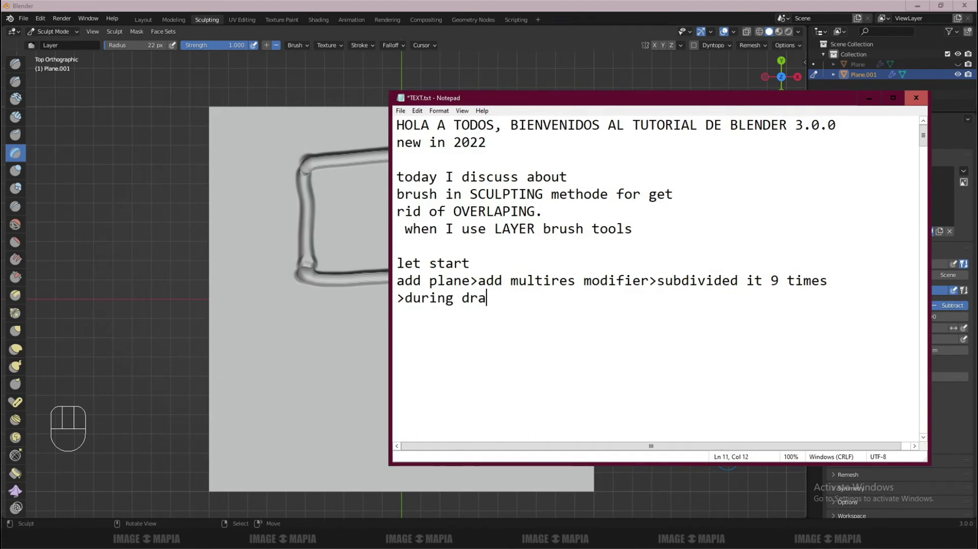
type("wing it")
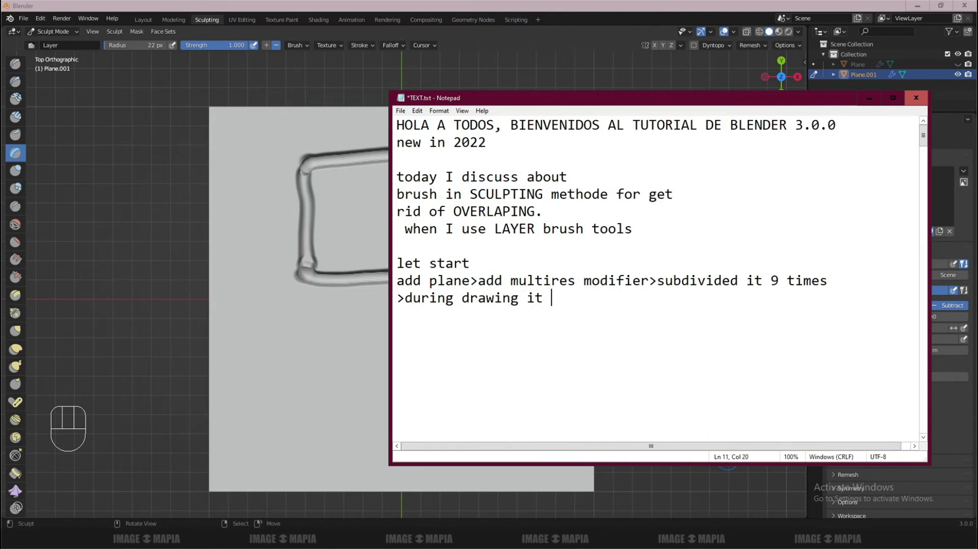
type(" overlap")
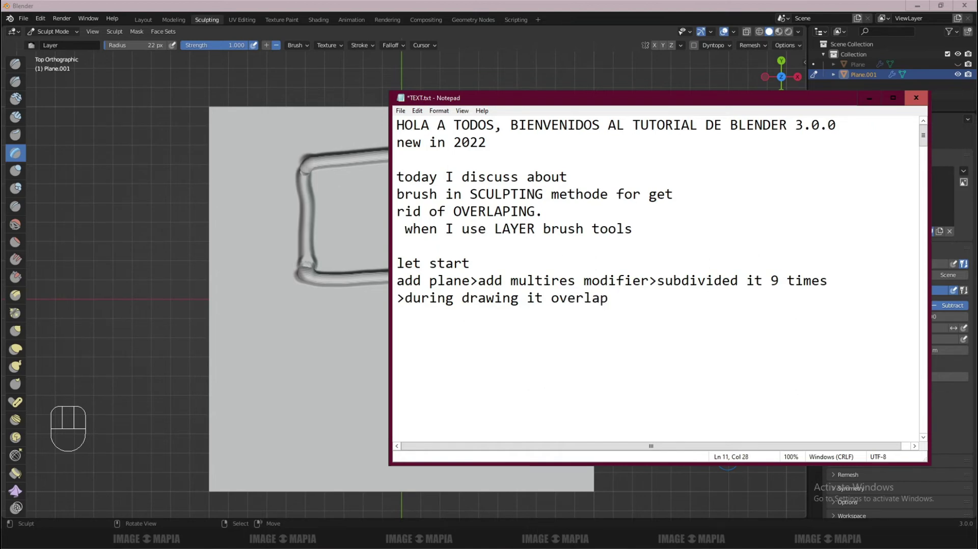
type(" >to fix it")
key("BackSpace")
type(">")
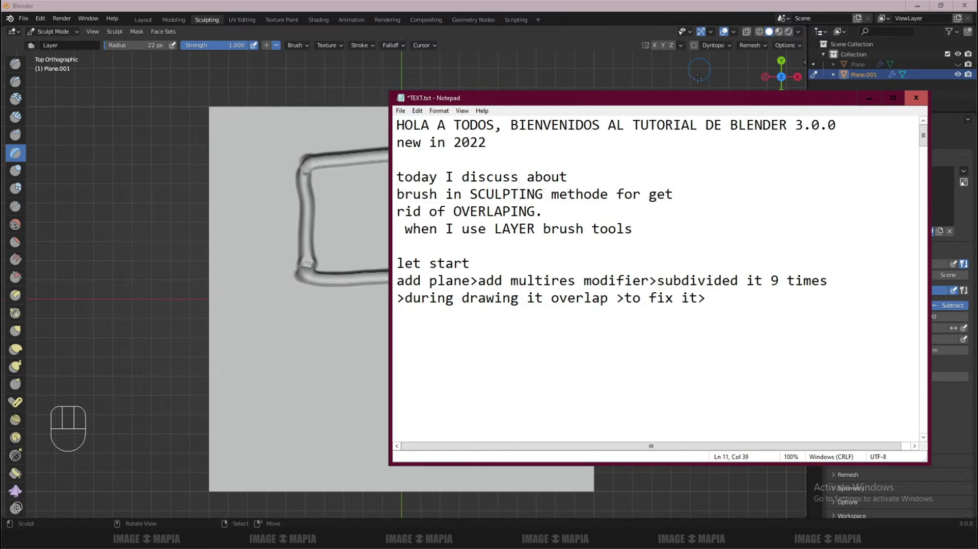
- Move the Notepad window aside, return to Blender and enable the Layer brush's Persistent option
left_click_drag(696, 100, 571, 98)
left_click(734, 102)
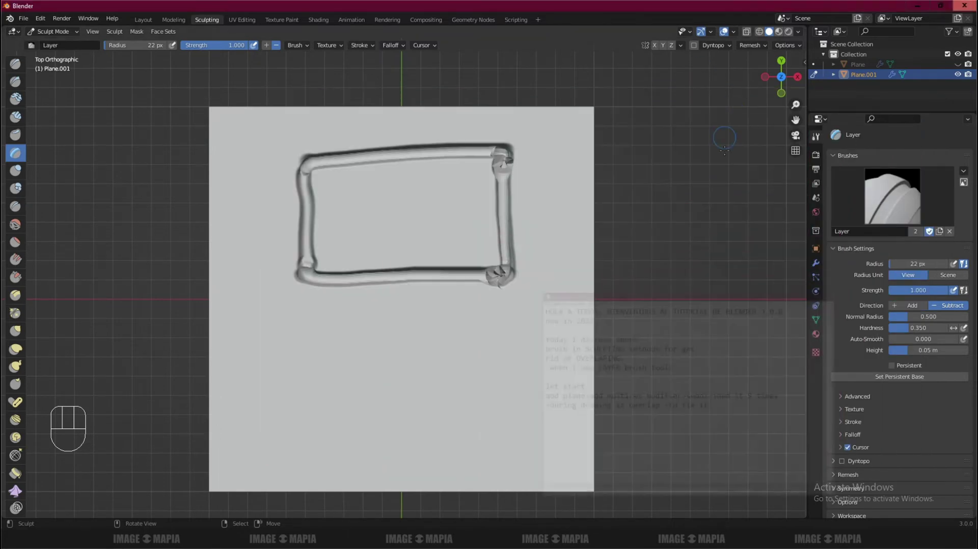
left_click(891, 365)
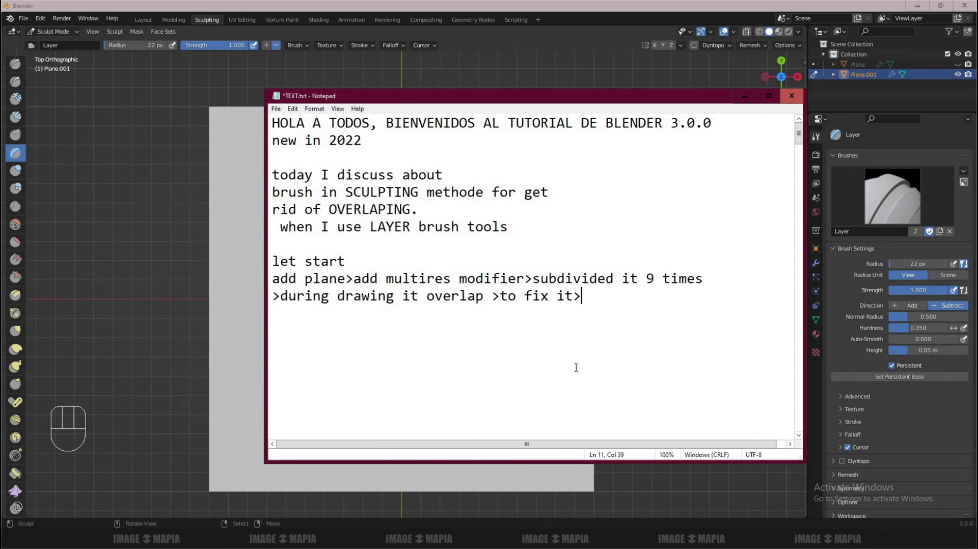
- In Notepad, add "active PERSISTENT" and a line "> press 2 times in SET PERSISTENT BASE button> draw it again", and return to Blender
type("active PERSISTENT")
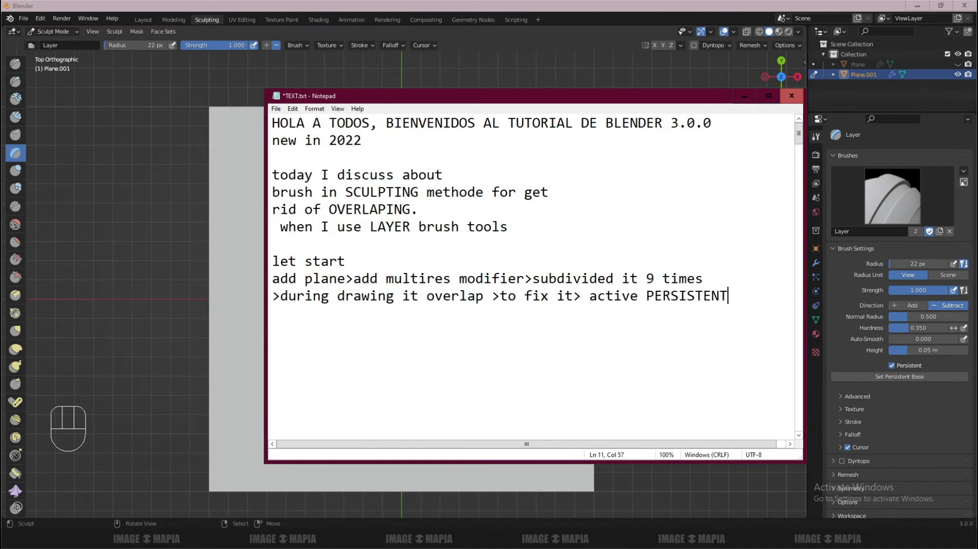
key("Return")
type("> press 2 times in")
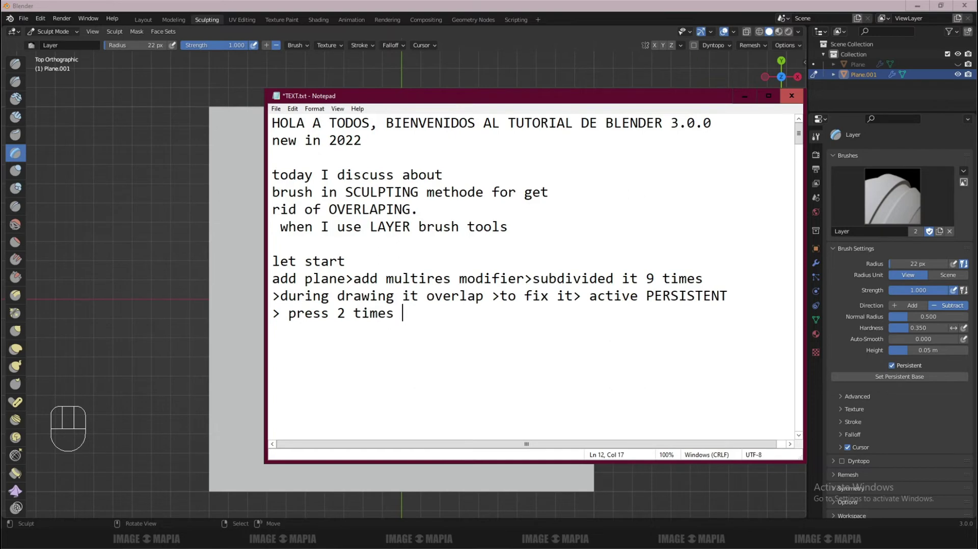
type(" SET PERSIST")
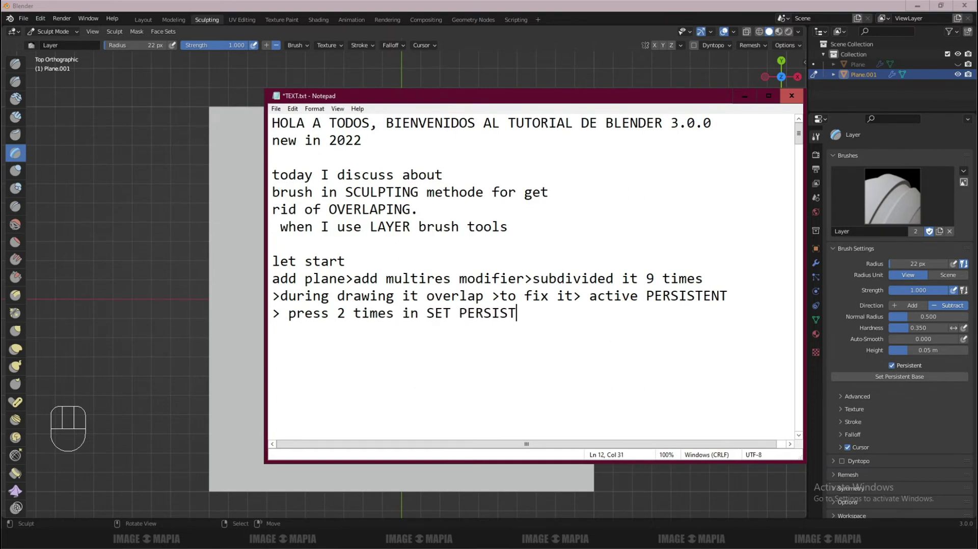
type("ENT BASE button")
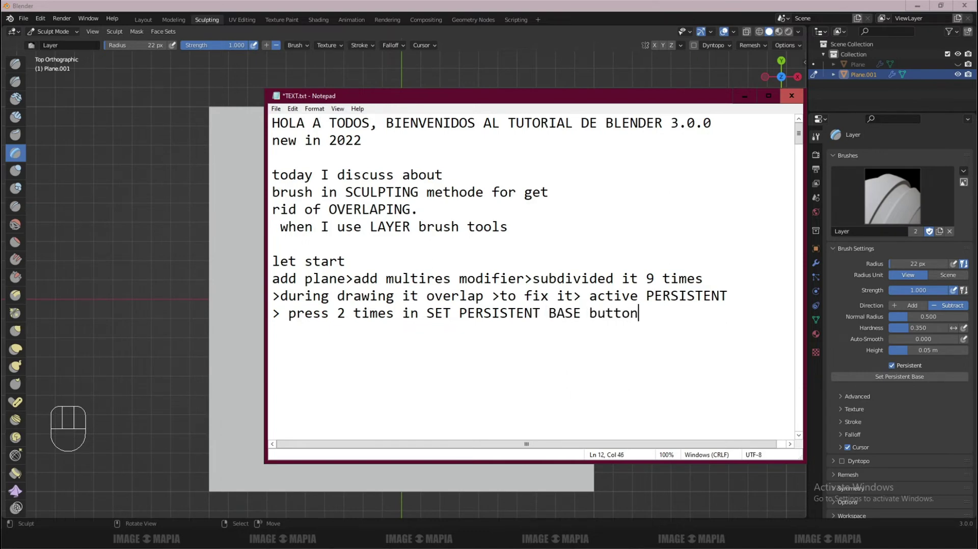
type("> draw it again")
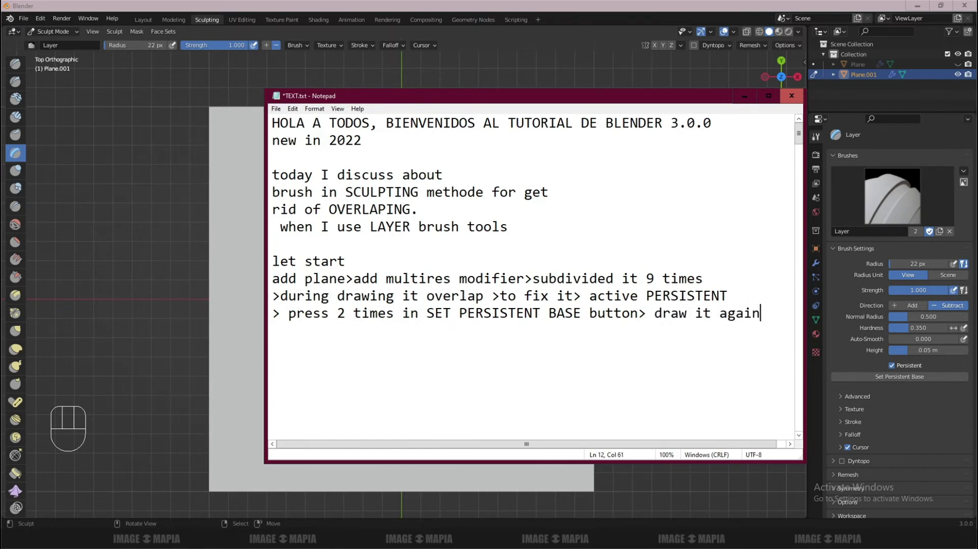
key("Return")
left_click(744, 96)
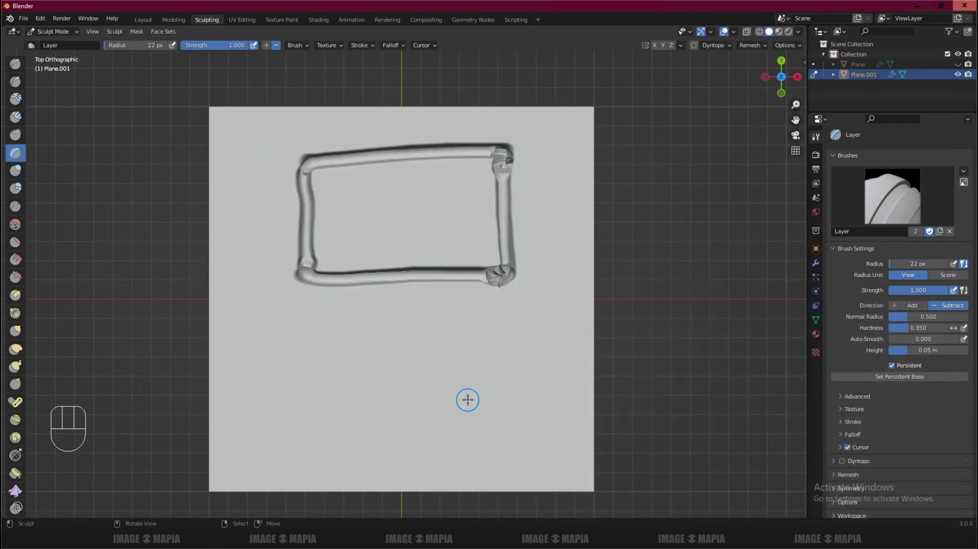
- Set the Layer brush's persistent base twice and sculpt a rectangular outline in the plane's lower half, restroking its left side
left_click(894, 378)
left_click(896, 377)
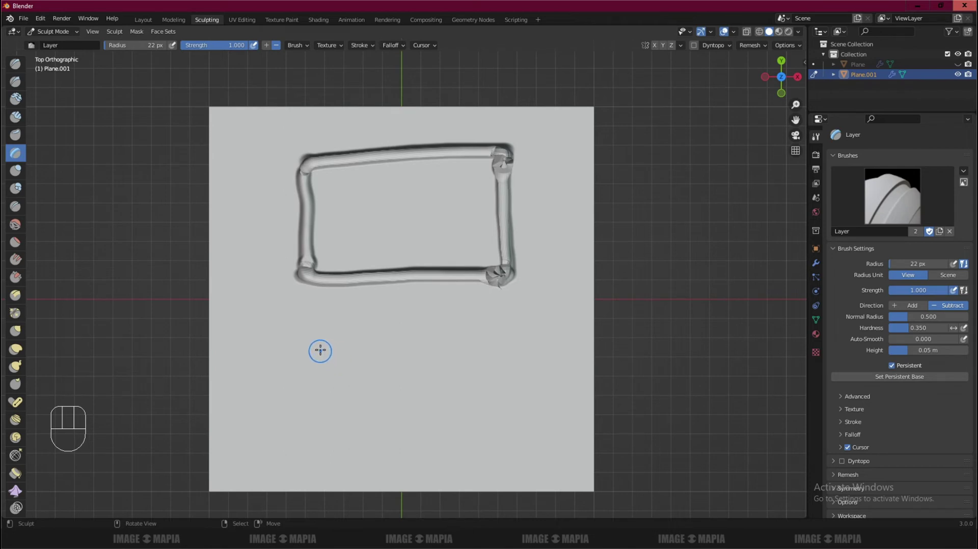
mouse_move(318, 348)
left_mouse_down()
mouse_move(522, 342)
mouse_move(524, 455)
mouse_move(301, 455)
mouse_move(319, 348)
mouse_move(518, 345)
mouse_move(524, 449)
mouse_move(304, 448)
mouse_move(316, 351)
mouse_move(508, 343)
mouse_move(518, 358)
mouse_move(524, 443)
mouse_move(497, 457)
mouse_move(310, 452)
left_mouse_up()
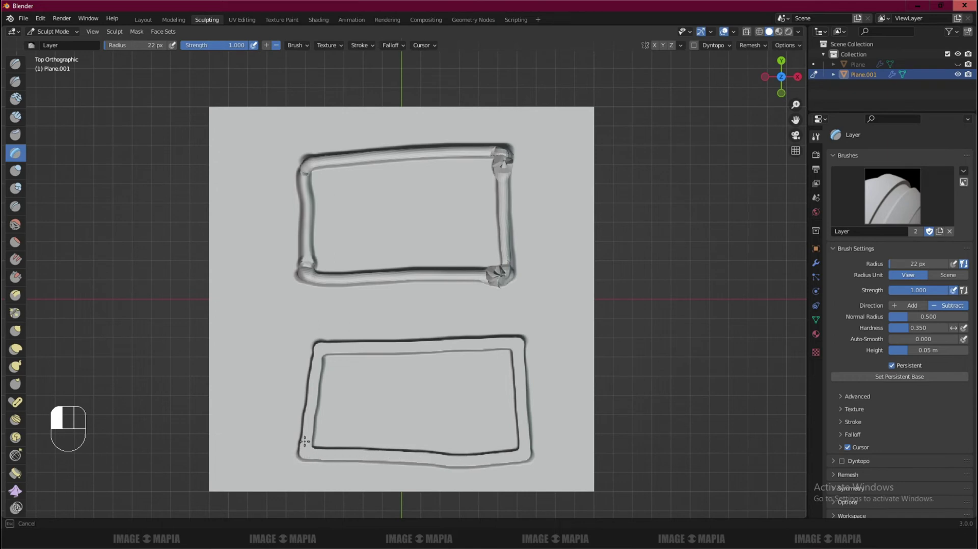
left_click_drag(307, 419, 310, 404)
mouse_move(315, 369)
left_mouse_down()
mouse_move(316, 350)
mouse_move(310, 395)
left_mouse_up()
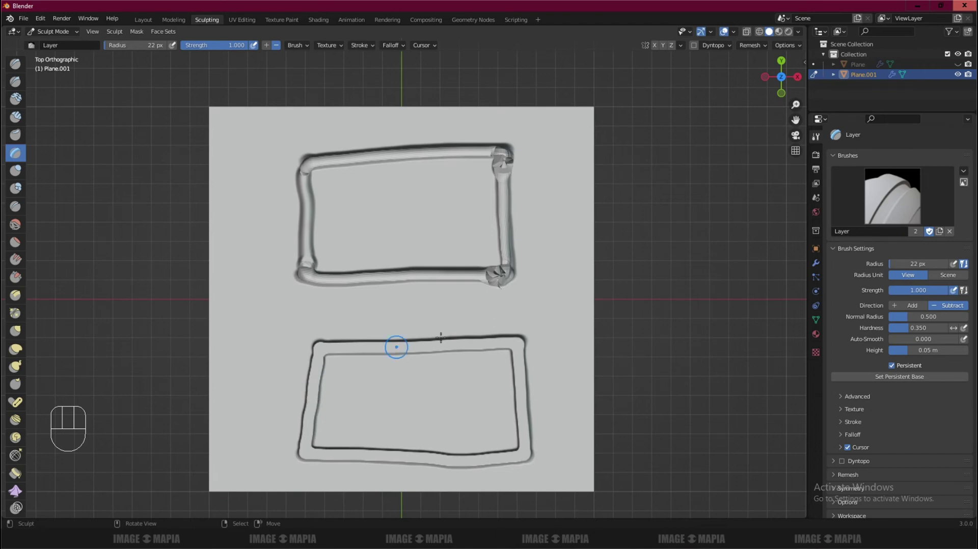
- Switch to the Notepad tutorial notes, reposition the window and add the line "you saw how to I fix it....."
key("alt+Tab")
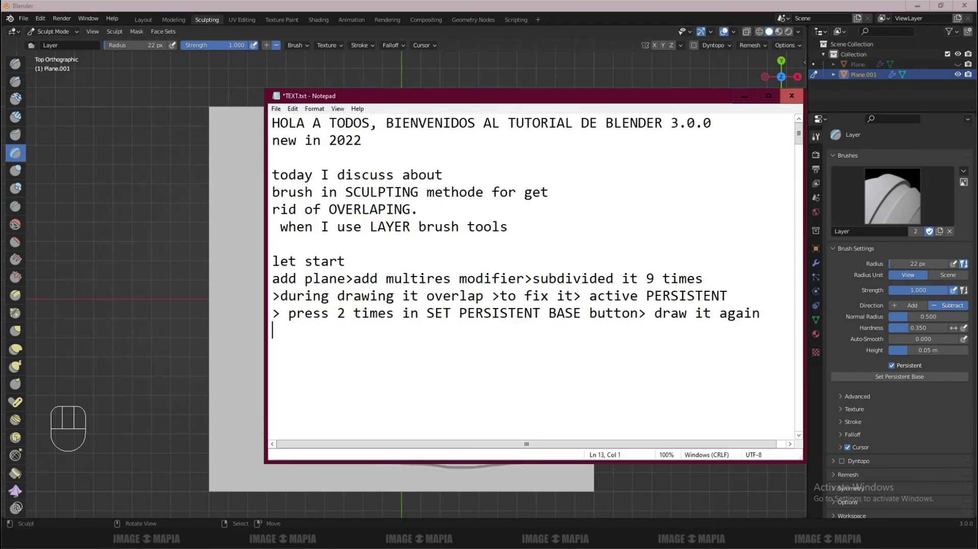
left_click_drag(600, 93, 550, 85)
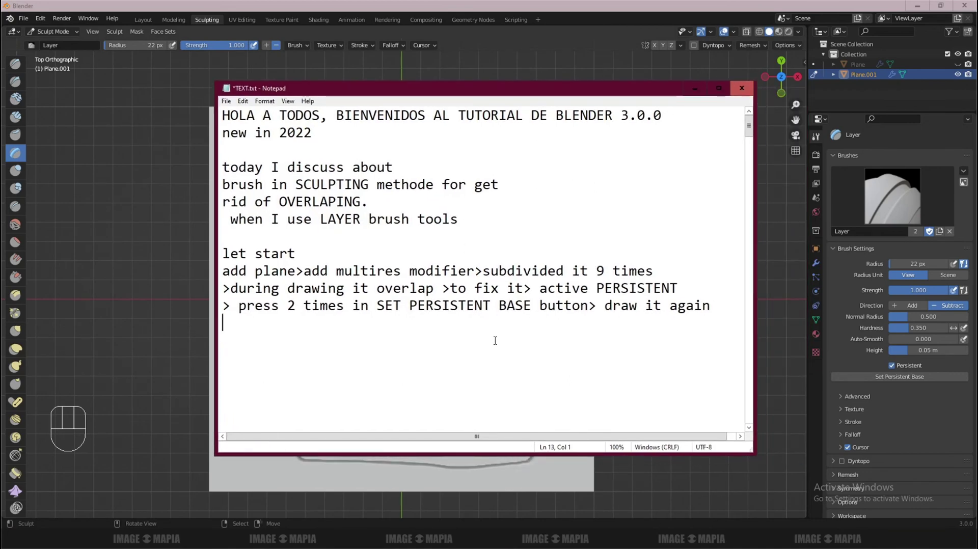
type("you")
type(" wa")
key("BackSpace")
key("BackSpace")
type("saw")
key("BackSpace")
type("aw how")
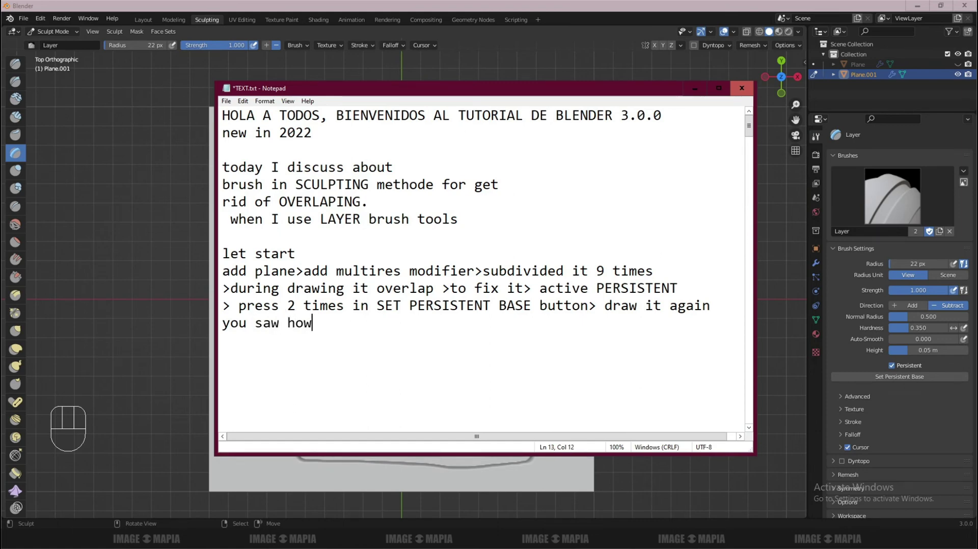
type(" to I fix it..... ")
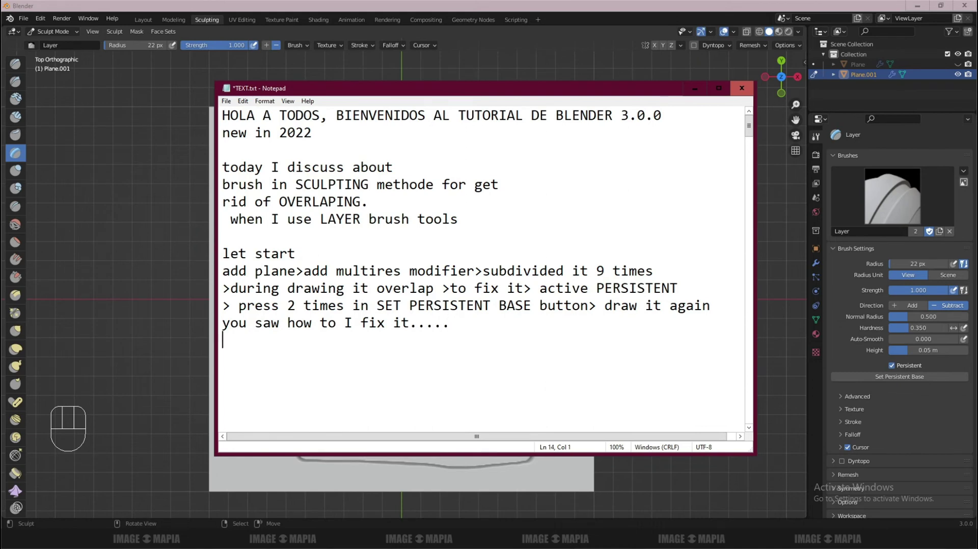
- Add the lines "it is very easy but it is very secreat tips" and "no over lap", moving Notepad aside to uncover the sculpted outlines
type("it")
type(" is ve")
key("BackSpace")
type("very easy")
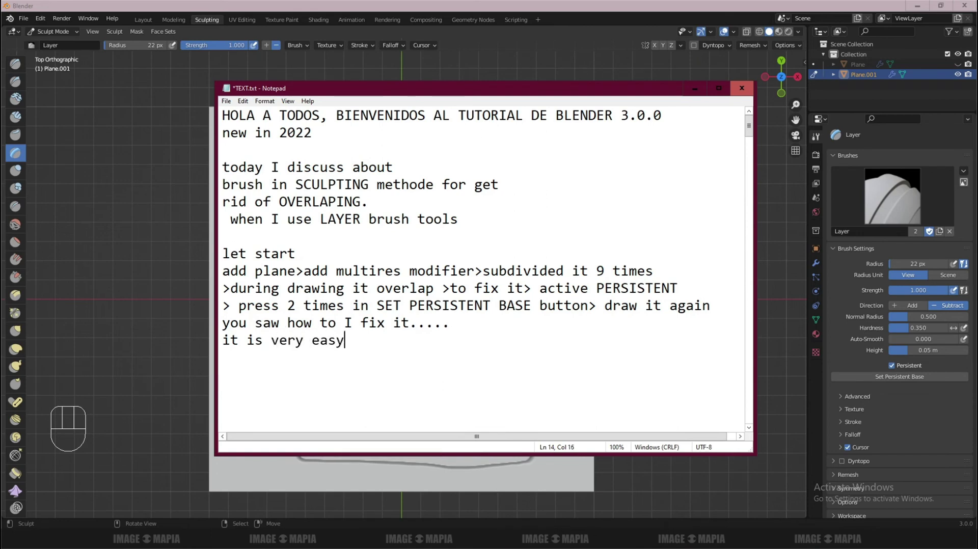
type(" but it is very ")
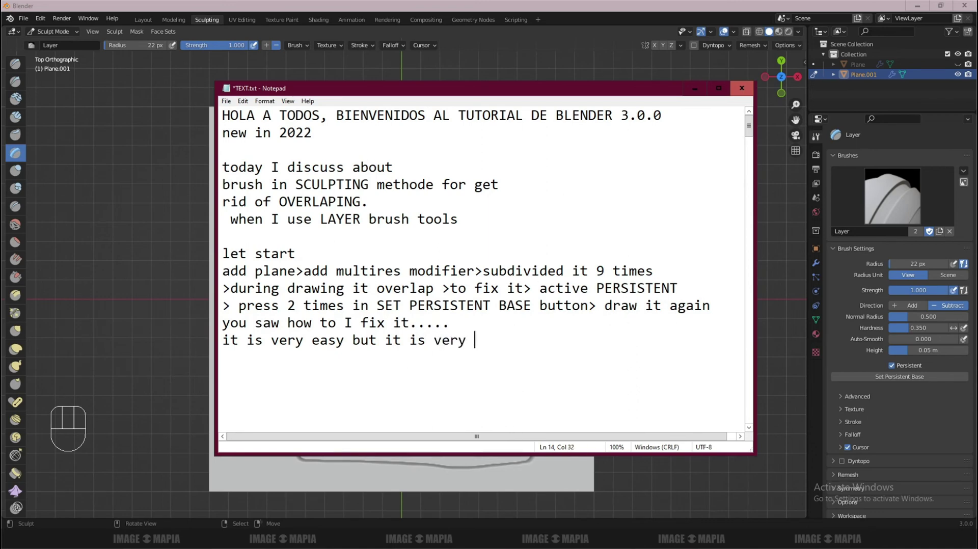
type("secreat t")
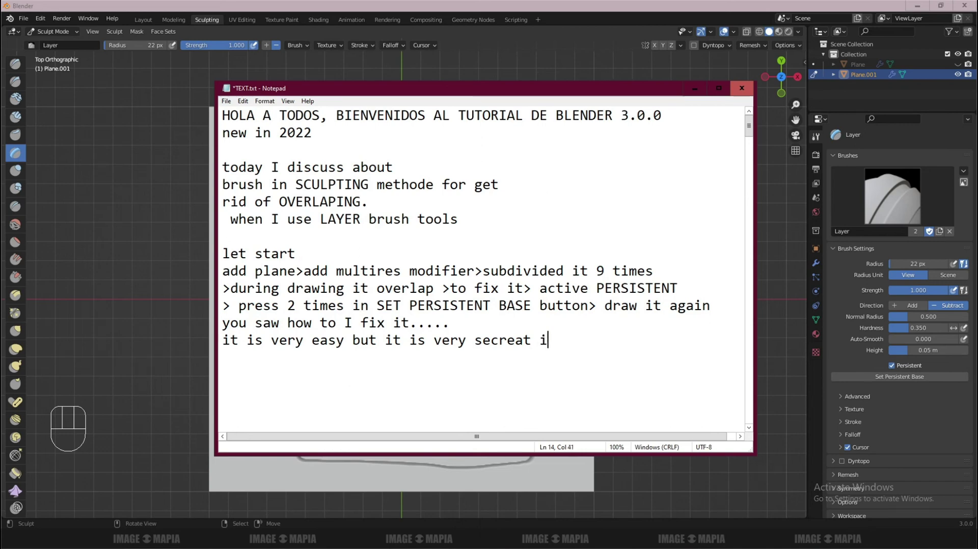
key("BackSpace")
type("tips")
key("Return")
mouse_move(554, 87)
left_mouse_down()
mouse_move(578, 111)
mouse_move(793, 90)
left_mouse_up()
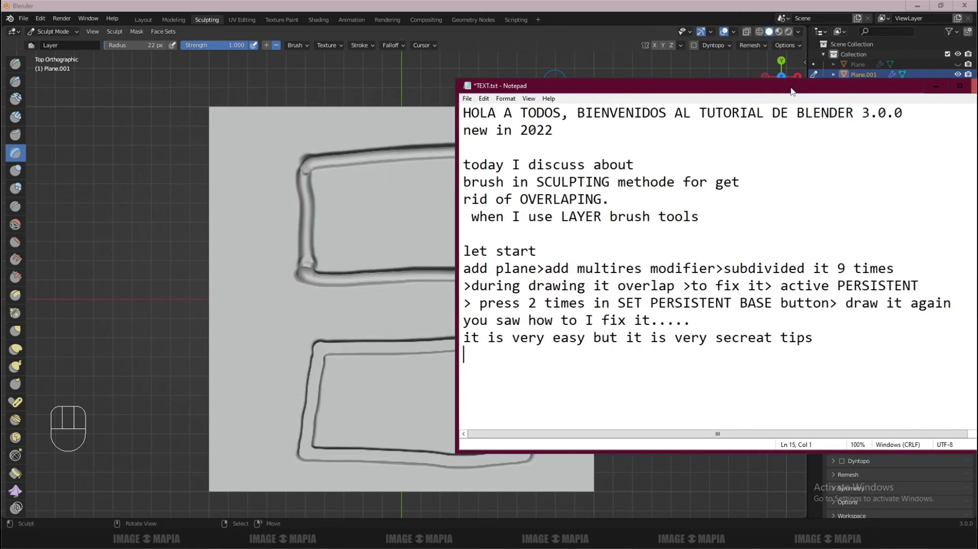
type("no over lap")
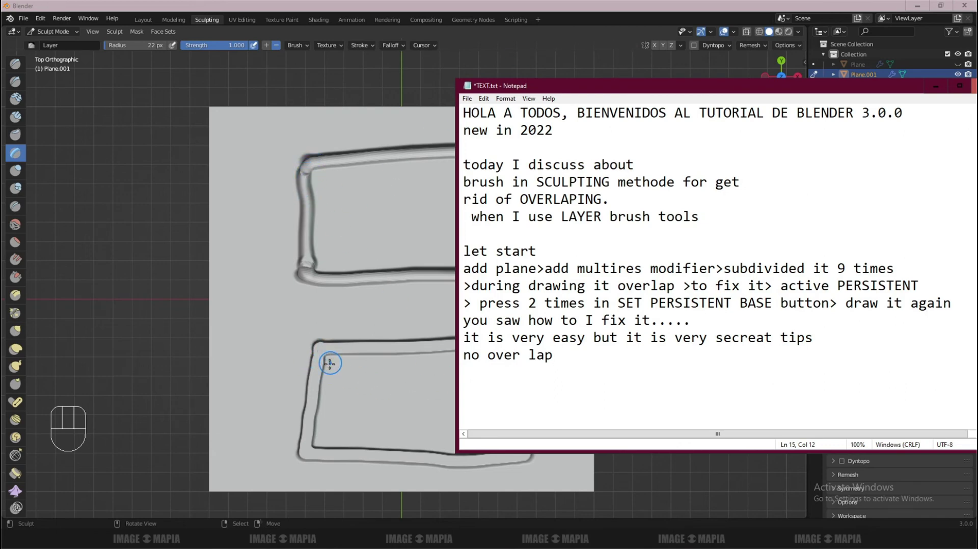
- In Blender, annotate the upper outline's upper-left corner with a circle and cross, and the lower outline's left corners with circles and a check mark
scroll(19, 459, "down", 10)
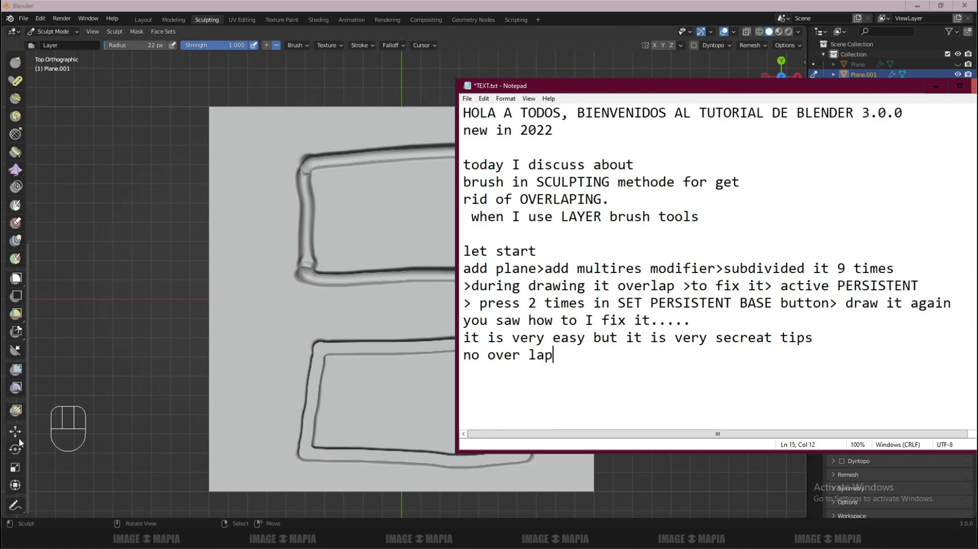
left_click(16, 505)
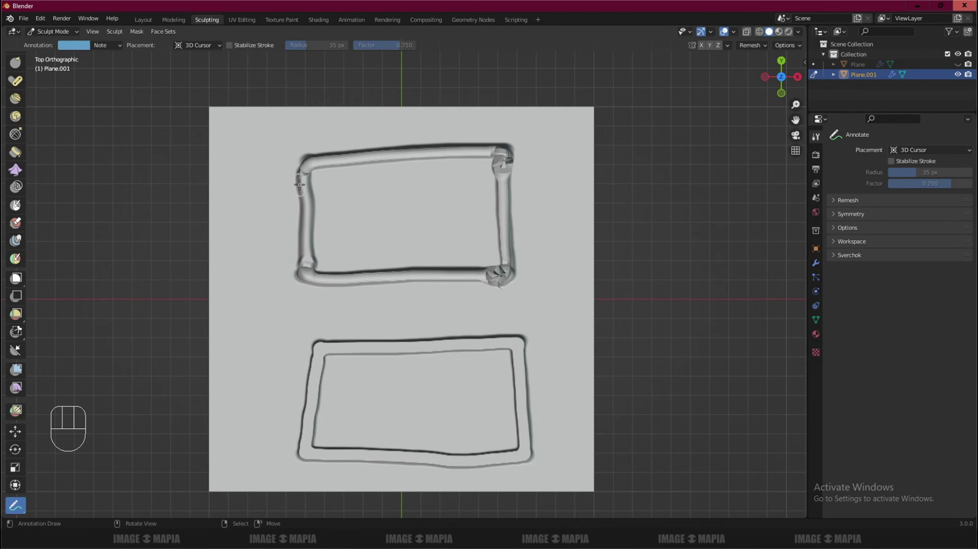
mouse_move(325, 137)
left_mouse_down()
mouse_move(279, 175)
mouse_move(357, 168)
mouse_move(328, 153)
mouse_move(286, 148)
mouse_move(355, 214)
left_mouse_up()
mouse_move(297, 340)
left_mouse_down()
mouse_move(328, 358)
mouse_move(372, 333)
left_mouse_up()
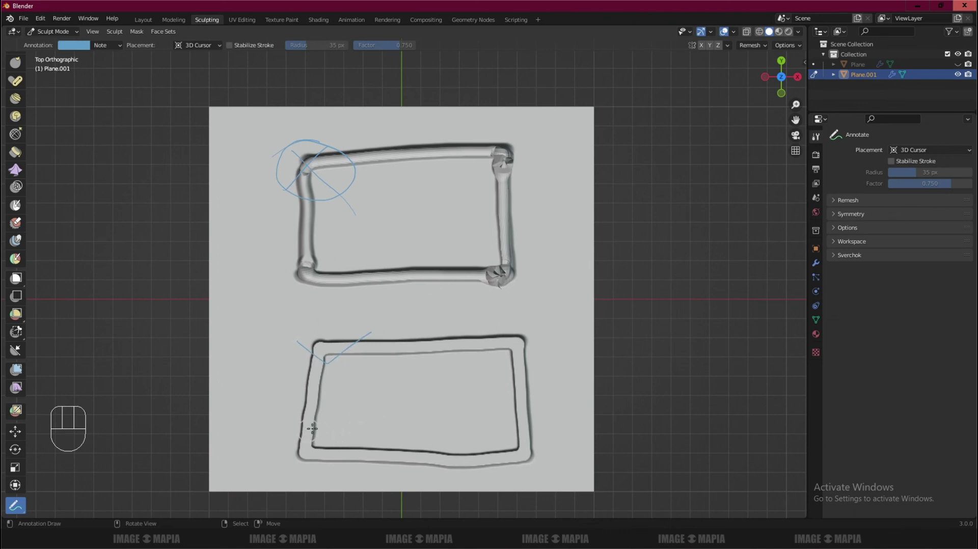
mouse_move(312, 426)
left_mouse_down()
mouse_move(352, 428)
mouse_move(330, 423)
left_mouse_up()
mouse_move(348, 342)
left_mouse_down()
mouse_move(338, 331)
mouse_move(357, 369)
mouse_move(363, 352)
left_mouse_up()
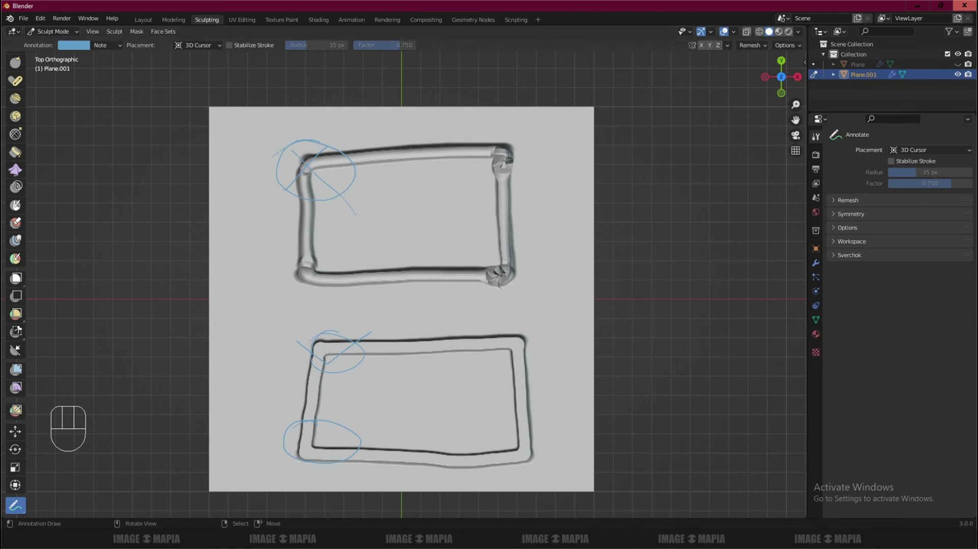
- In Notepad, correct the last line to "no overlap", add "thanks for wathing" and "gracias por ver.....", and minimize the window
key("alt+Tab")
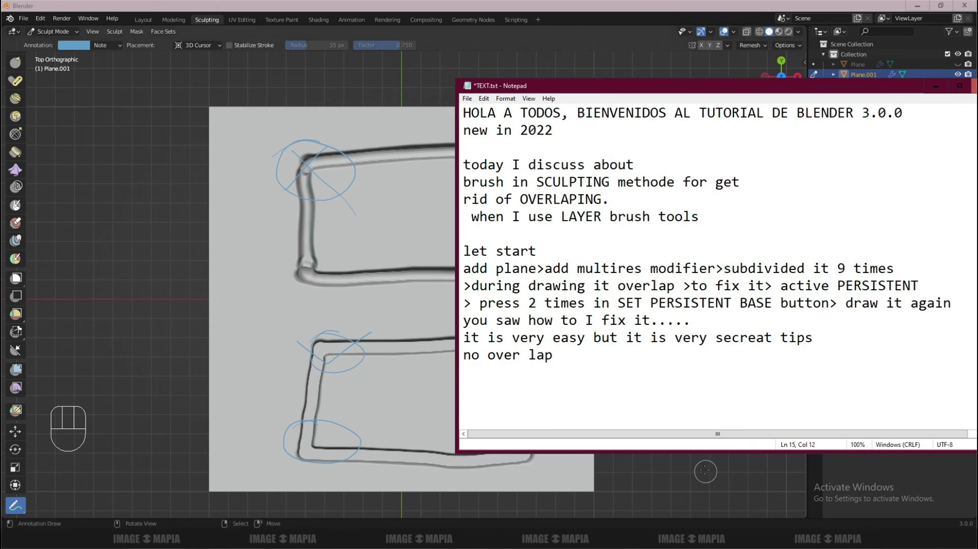
key("BackSpace")
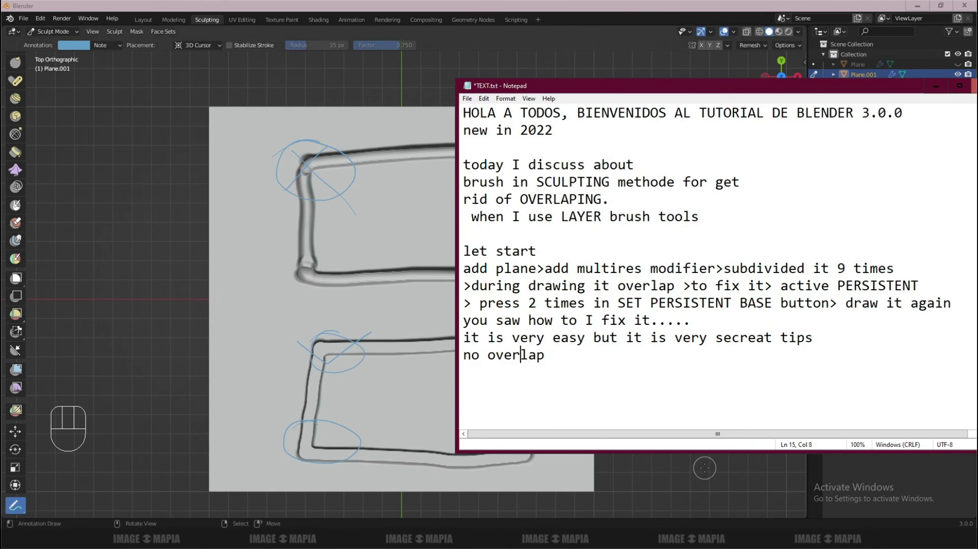
key("End")
type("thanks for wa")
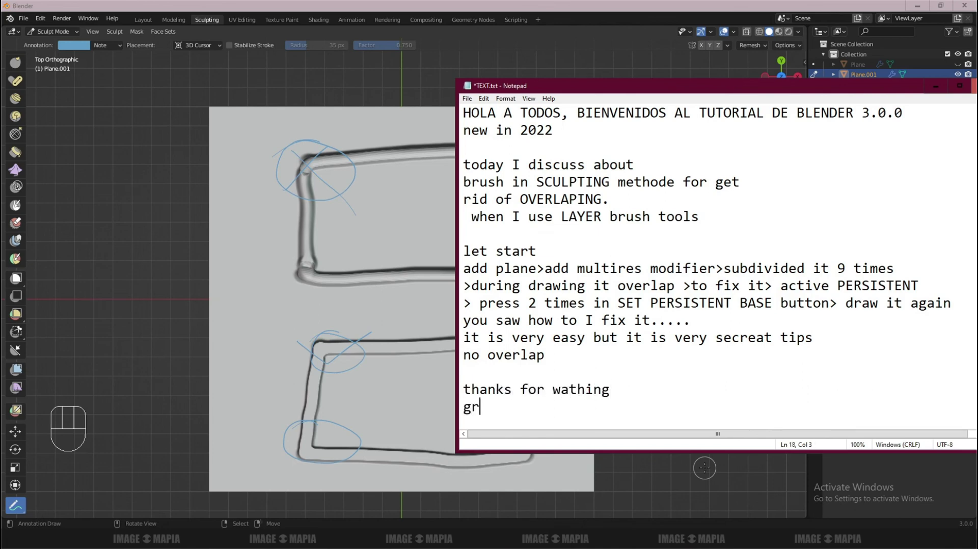
type("acias por ver.....")
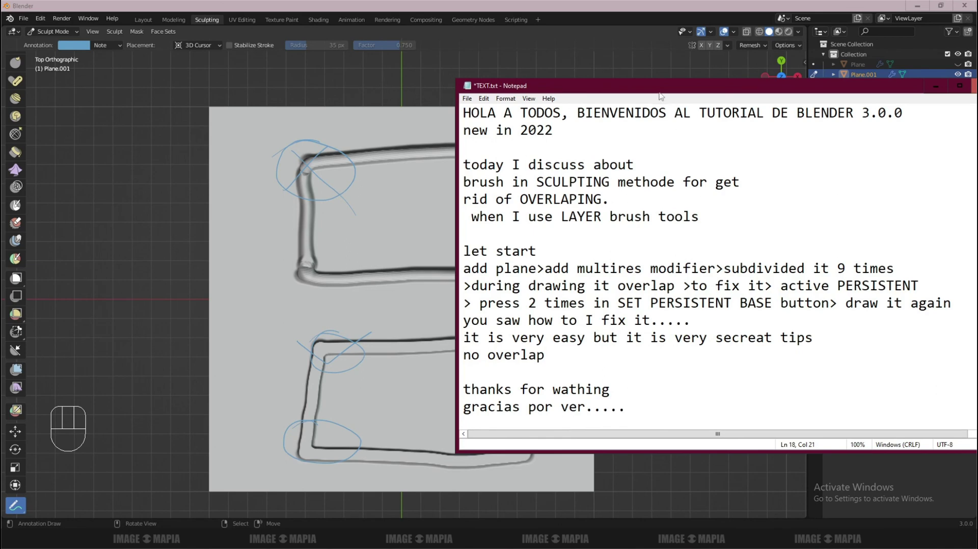
left_click_drag(660, 96, 529, 64)
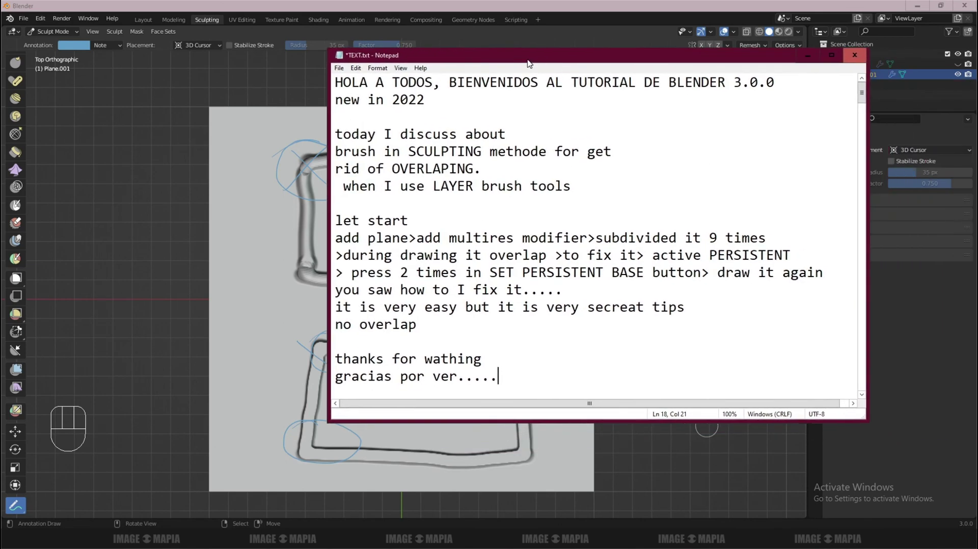
left_click(807, 55)
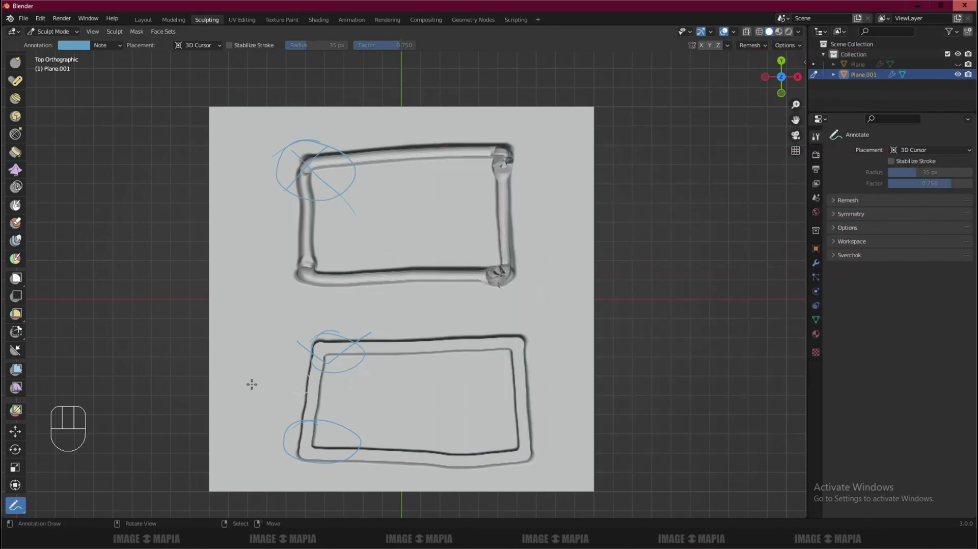
- Examine both sculpted outlines in perspective, from the front and from several angles, comparing their corners and depth
scroll(240, 391, "down", 2)
scroll(242, 390, "up", 2)
key("KP_5")
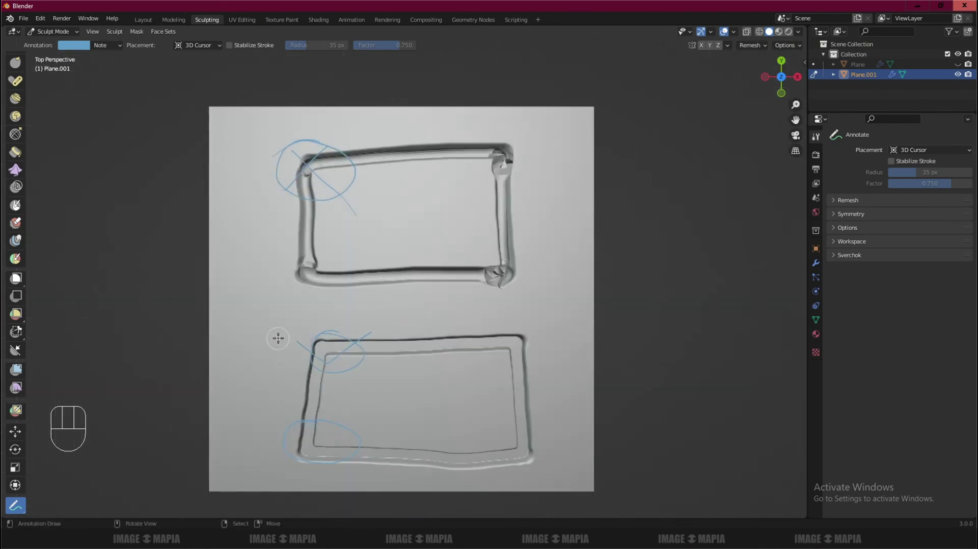
key("KP_1")
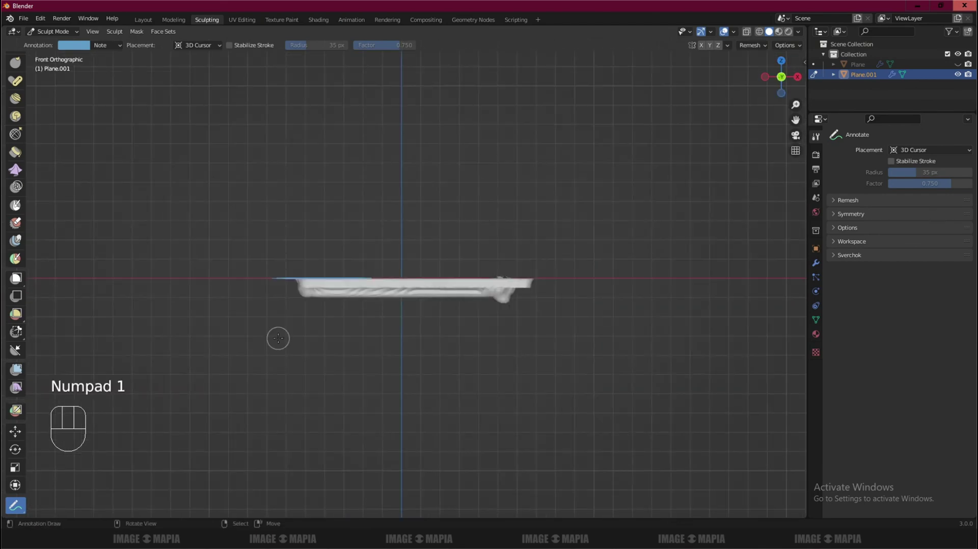
key("KP_7")
middle_click_drag(285, 341, 481, 235)
middle_click_drag(480, 236, 464, 309)
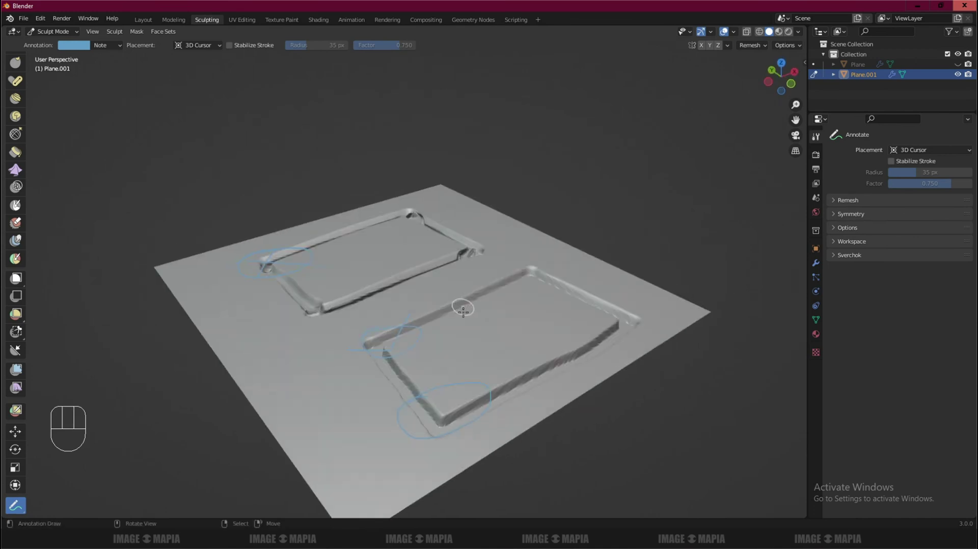
middle_click_drag(464, 308, 448, 382)
middle_click_drag(448, 382, 437, 403)
mouse_move(437, 404)
middle_mouse_down()
mouse_move(426, 384)
mouse_move(455, 267)
middle_mouse_up()
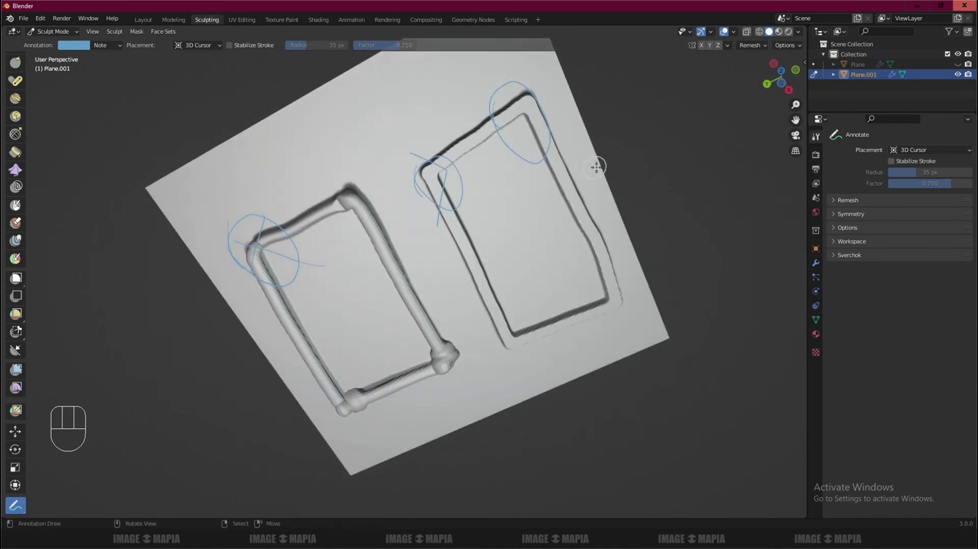
middle_click_drag(455, 267, 610, 233)
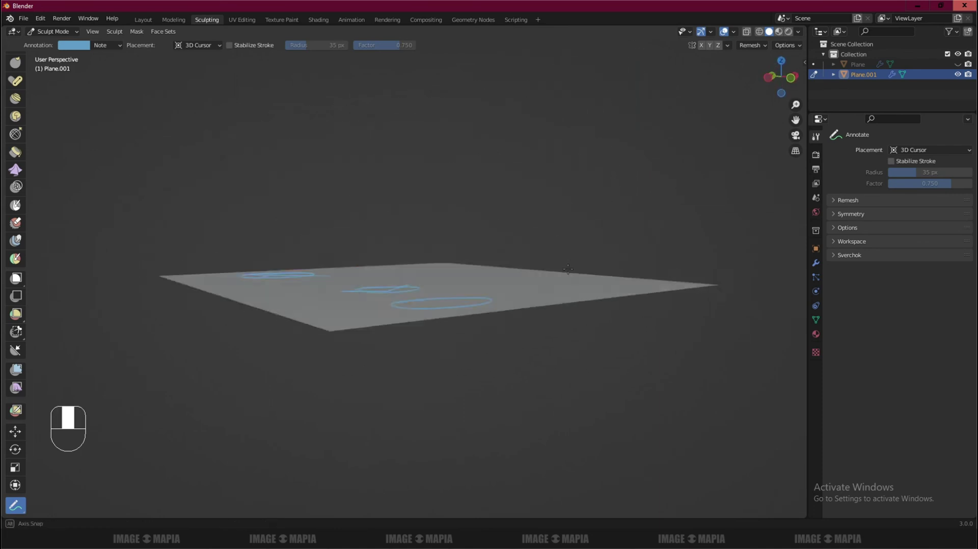
middle_click_drag(610, 232, 520, 332)
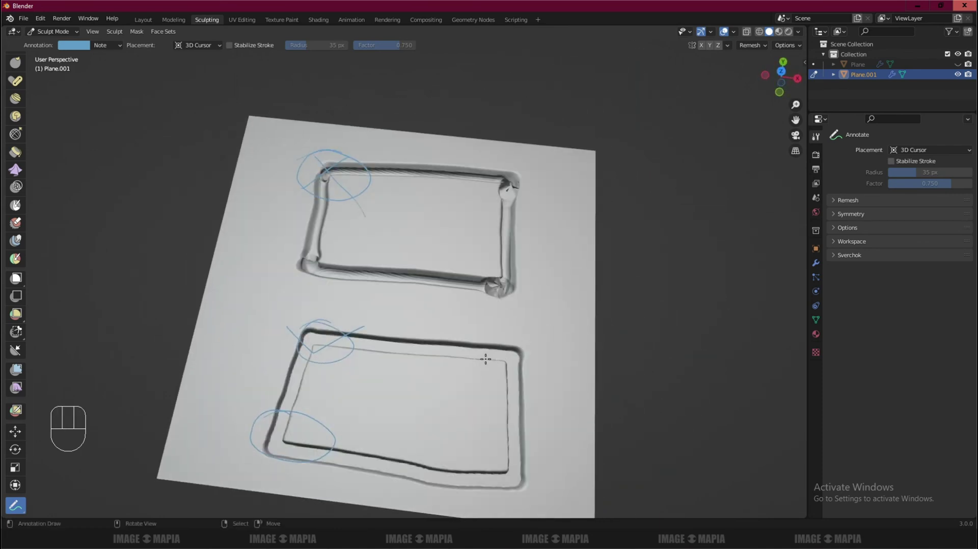
middle_click_drag(475, 355, 451, 323, "shift")
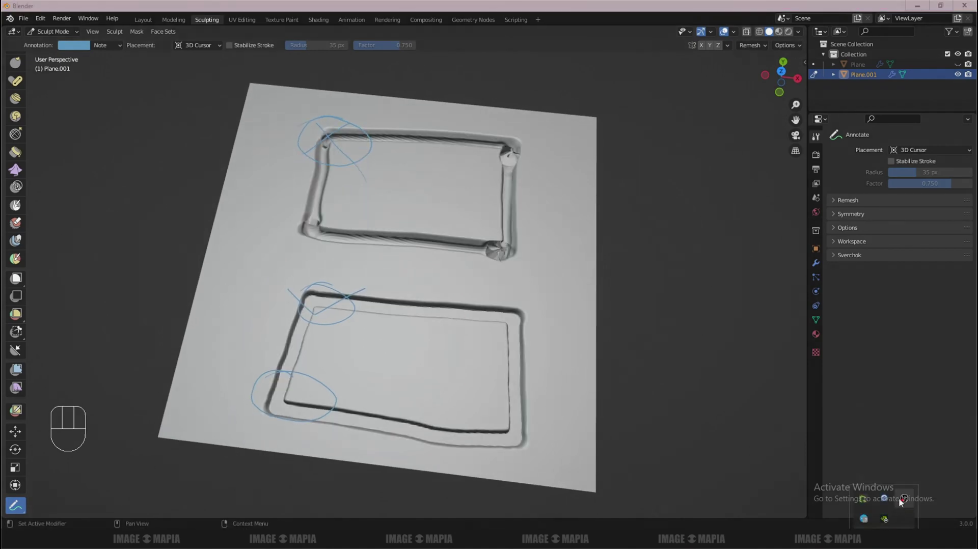
right_click(864, 519)
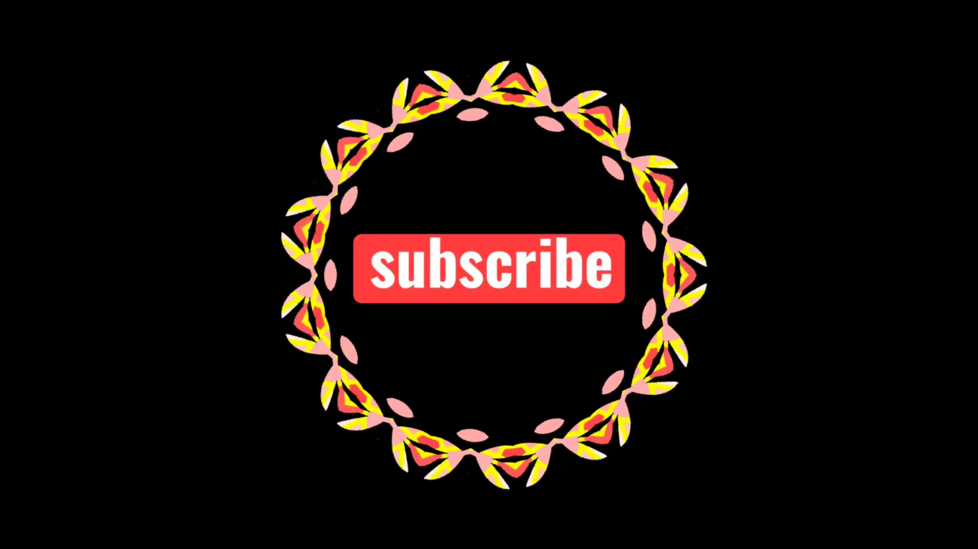